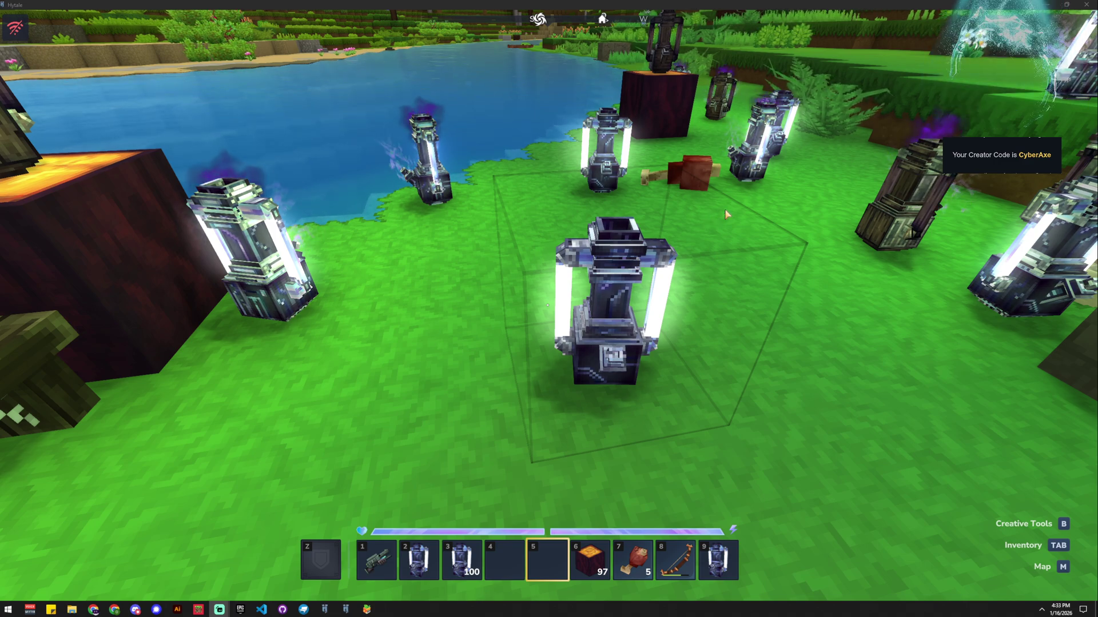
# Walk up to the bong on the lava block and frame it in view
pyautogui.click(856, 346)
pyautogui.press('w')
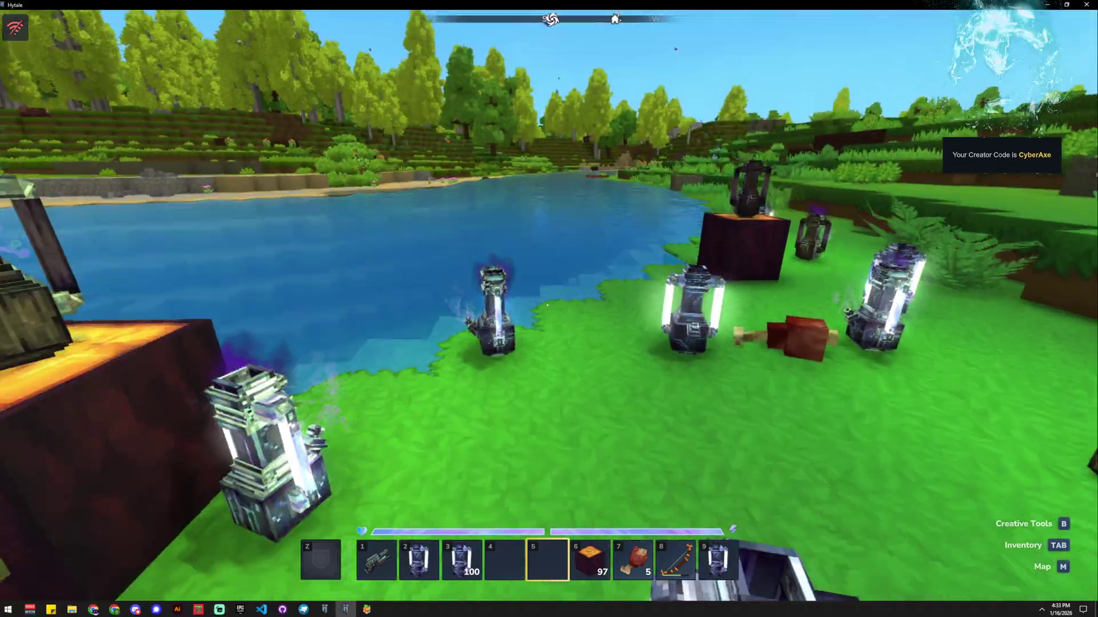
pyautogui.press('w')
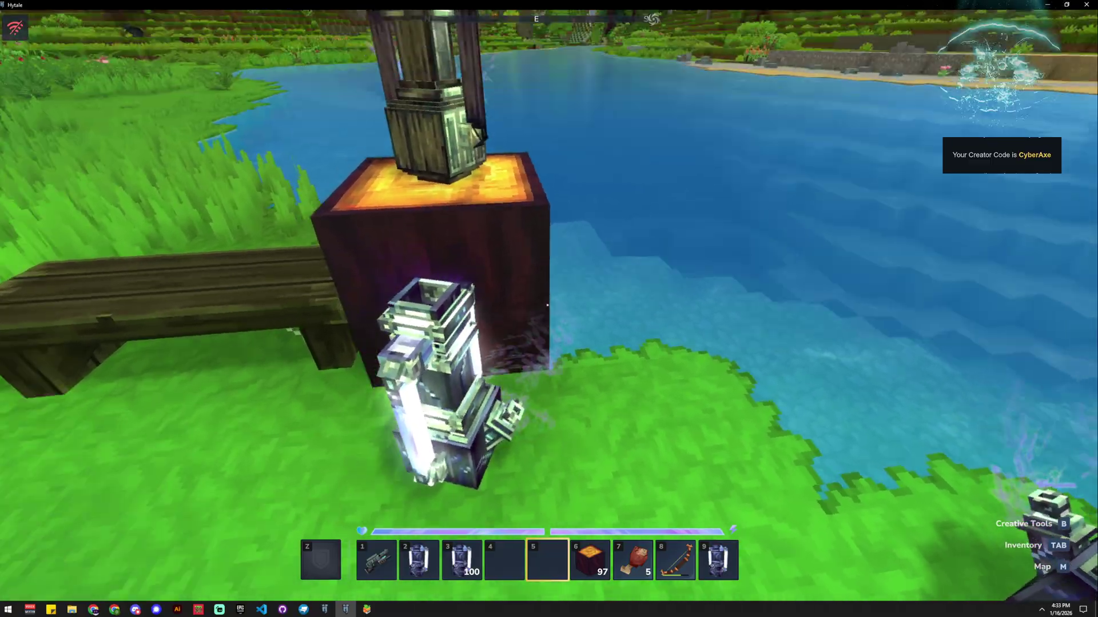
pyautogui.press('a')
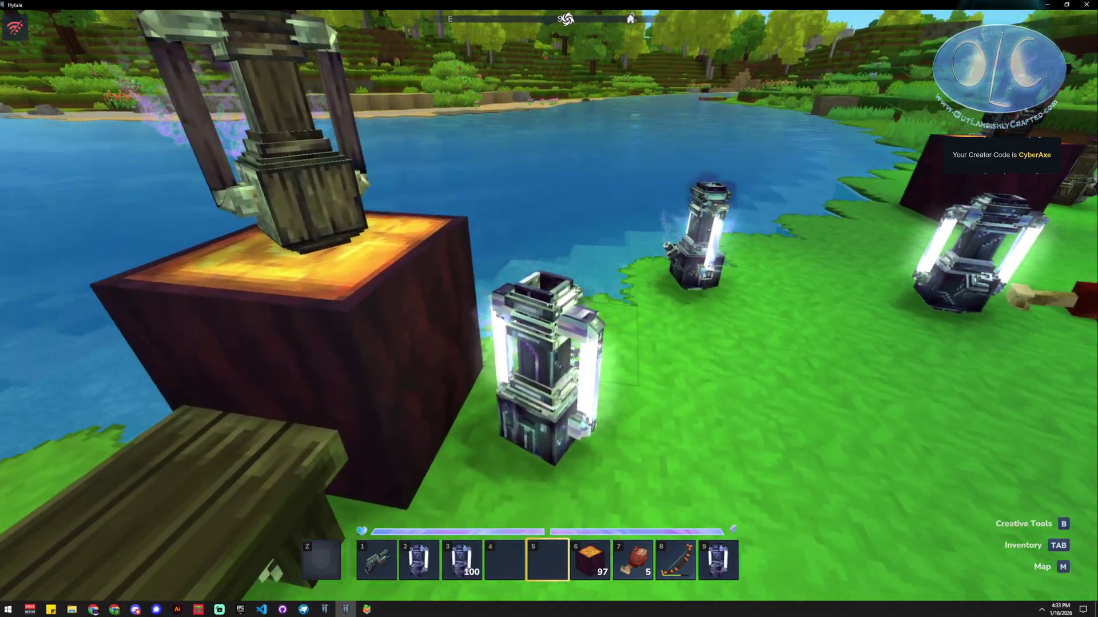
pyautogui.press('w')
pyautogui.press('s')
# Circle the placed bongs to see them side-on, then bring up the Windows Start menu
pyautogui.press('a')
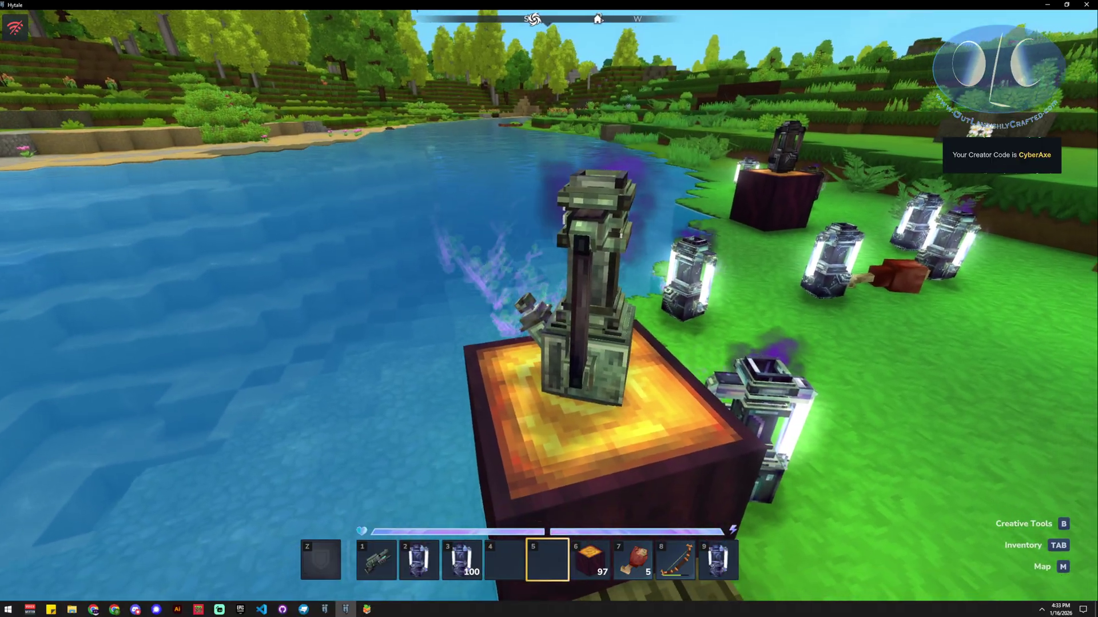
pyautogui.press('d')
pyautogui.press('s')
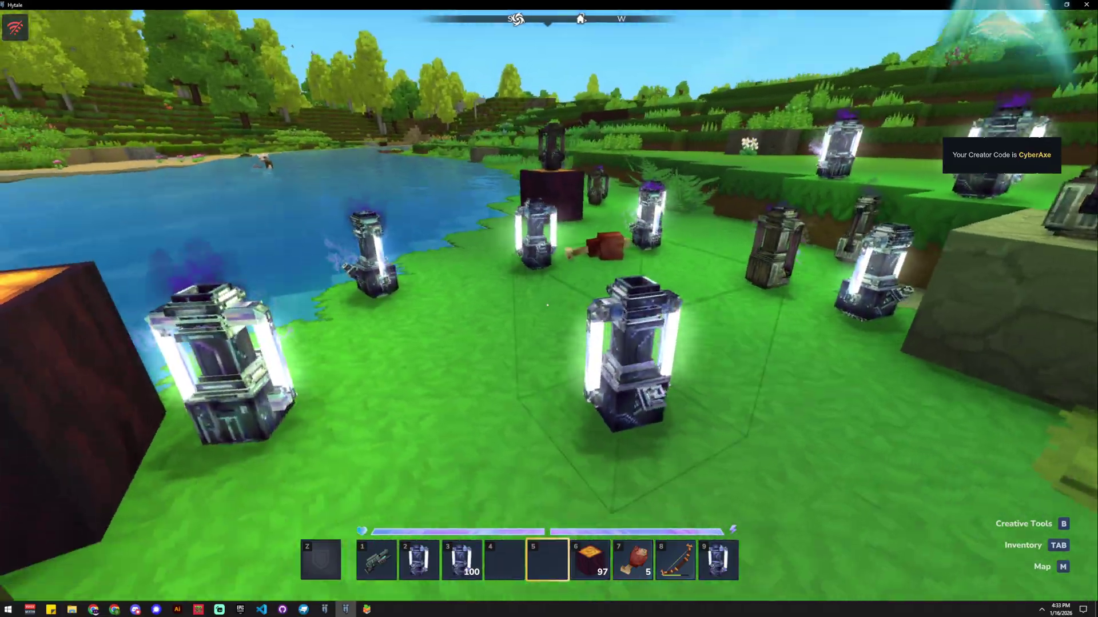
pyautogui.press('w')
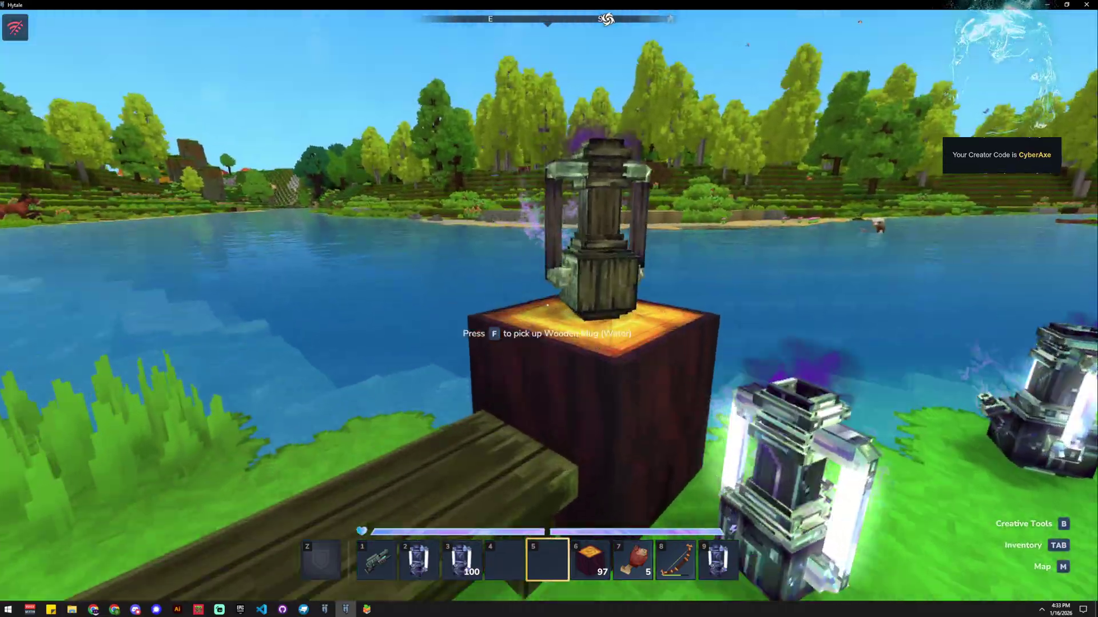
pyautogui.press('a')
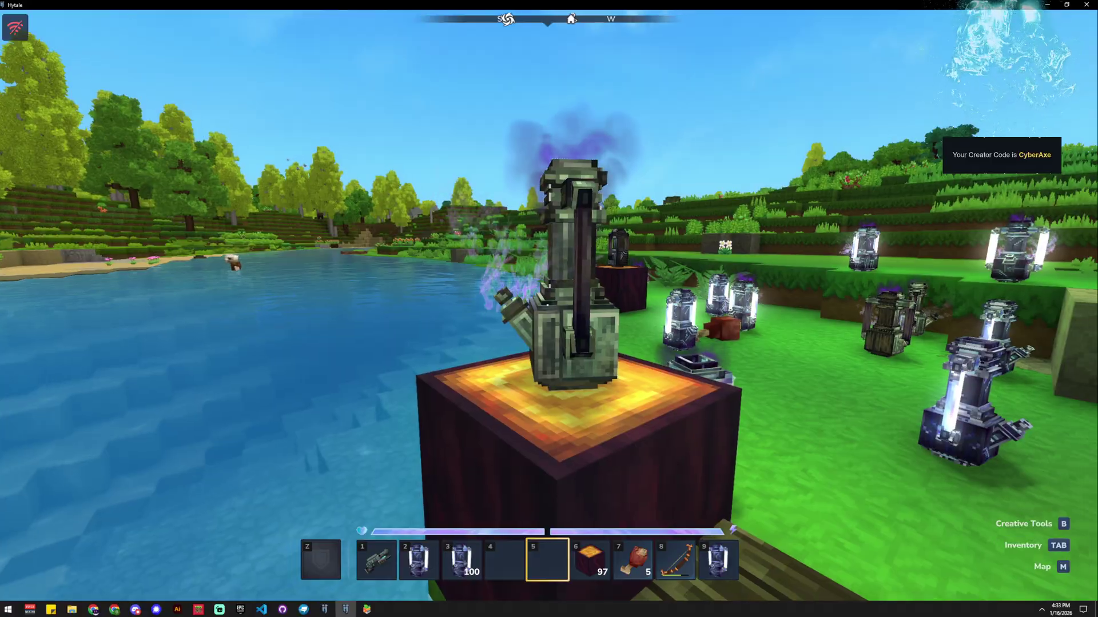
pyautogui.press('super')
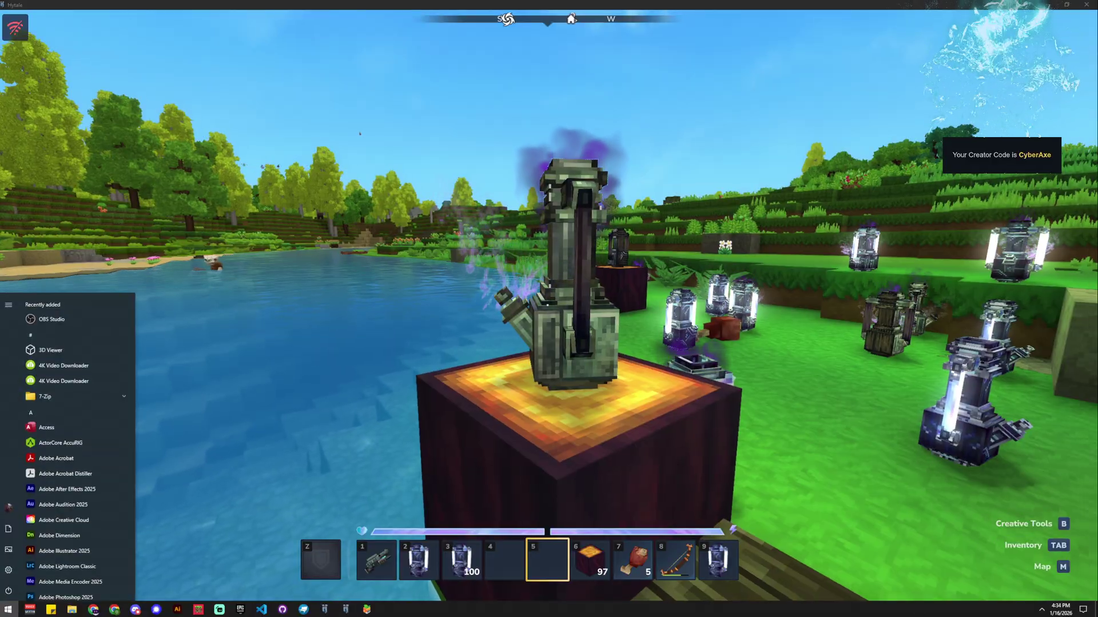
# Bring up the bong_a_item_a model in Blockbench and zoom in on it
pyautogui.click(304, 609)
pyautogui.moveTo(625, 250); pyautogui.dragTo(592, 260)
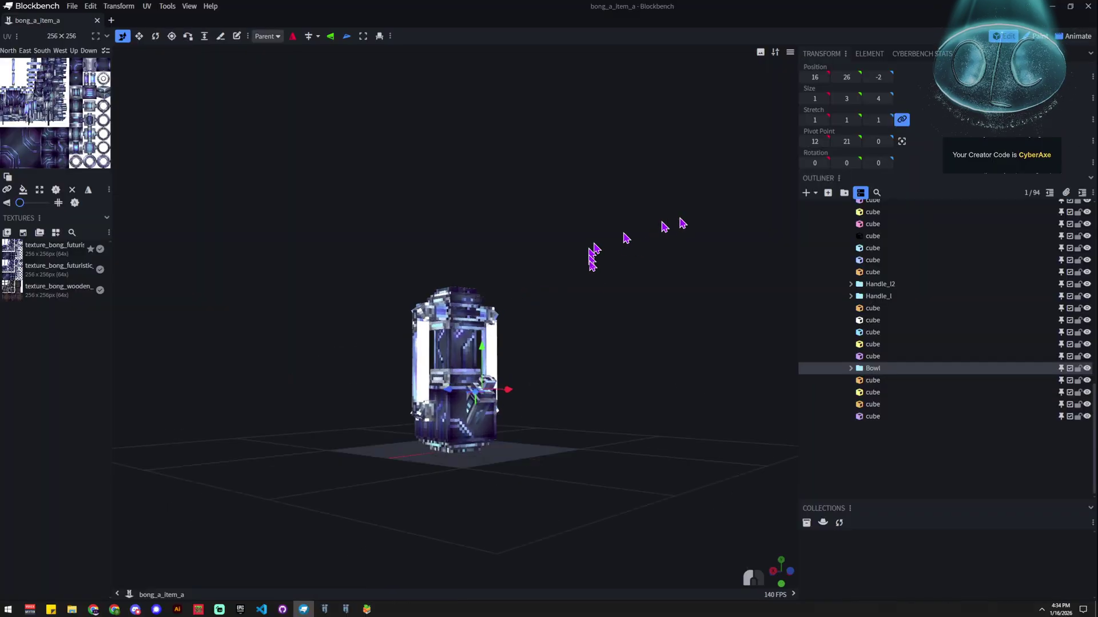
pyautogui.scroll(6, 596, 405)
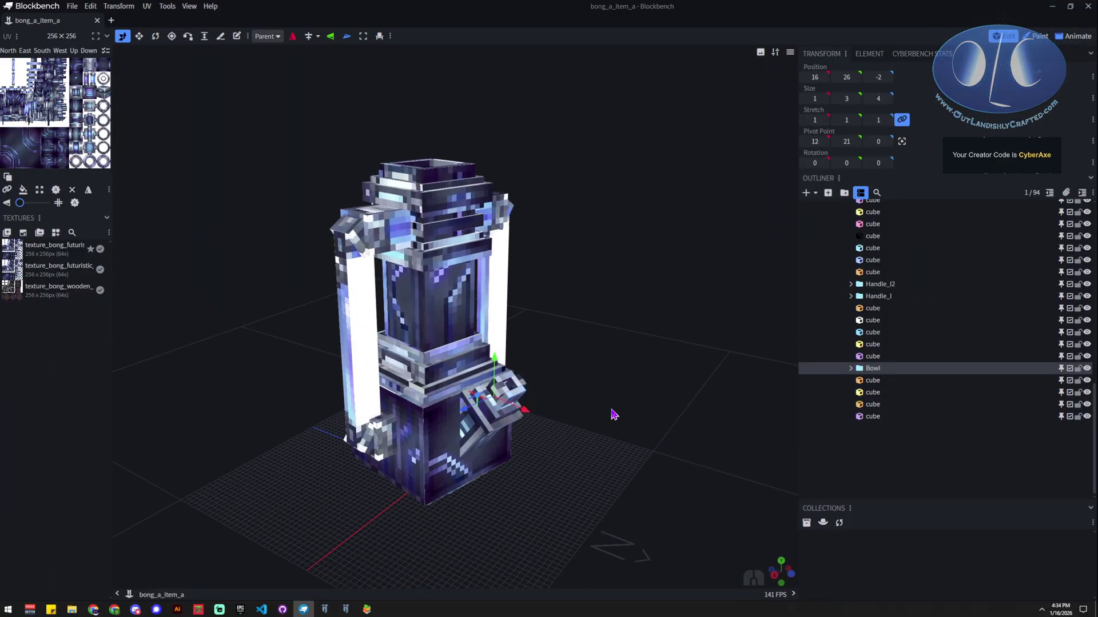
pyautogui.scroll(2, 612, 414)
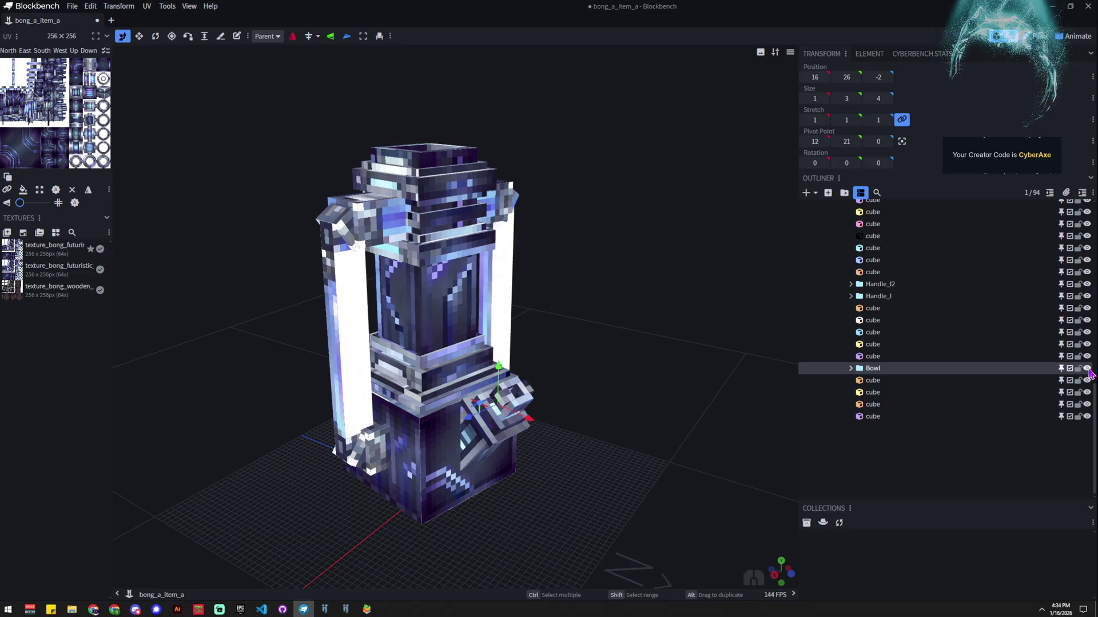
# Expand the Bowl group in the Outliner and select its cube, the Bowl group and rings
pyautogui.click(851, 369)
pyautogui.click(879, 381)
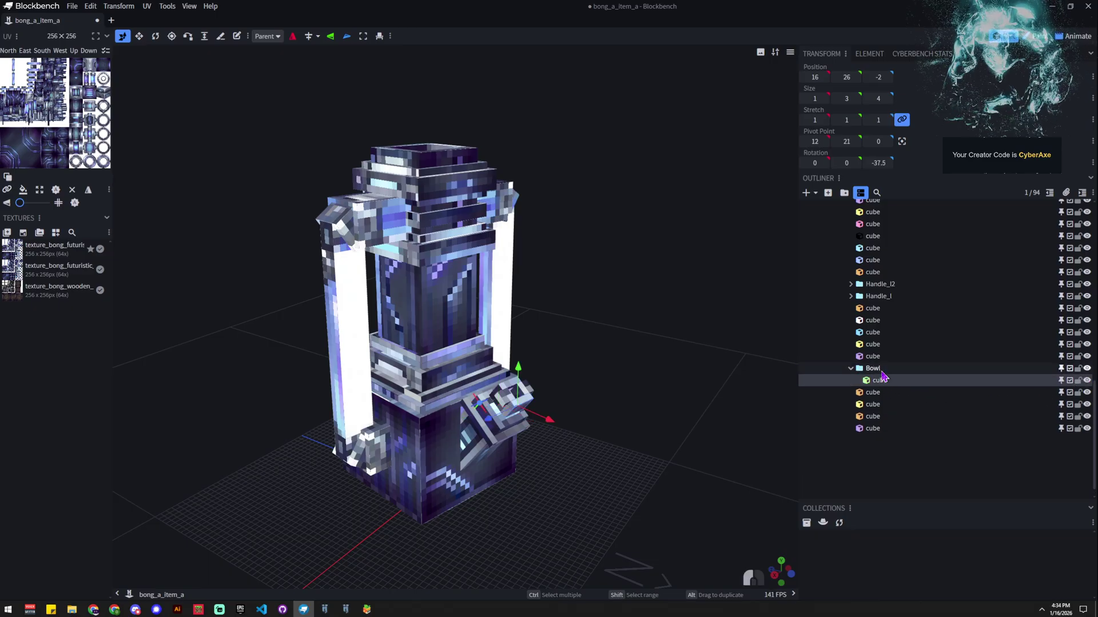
pyautogui.click(875, 370)
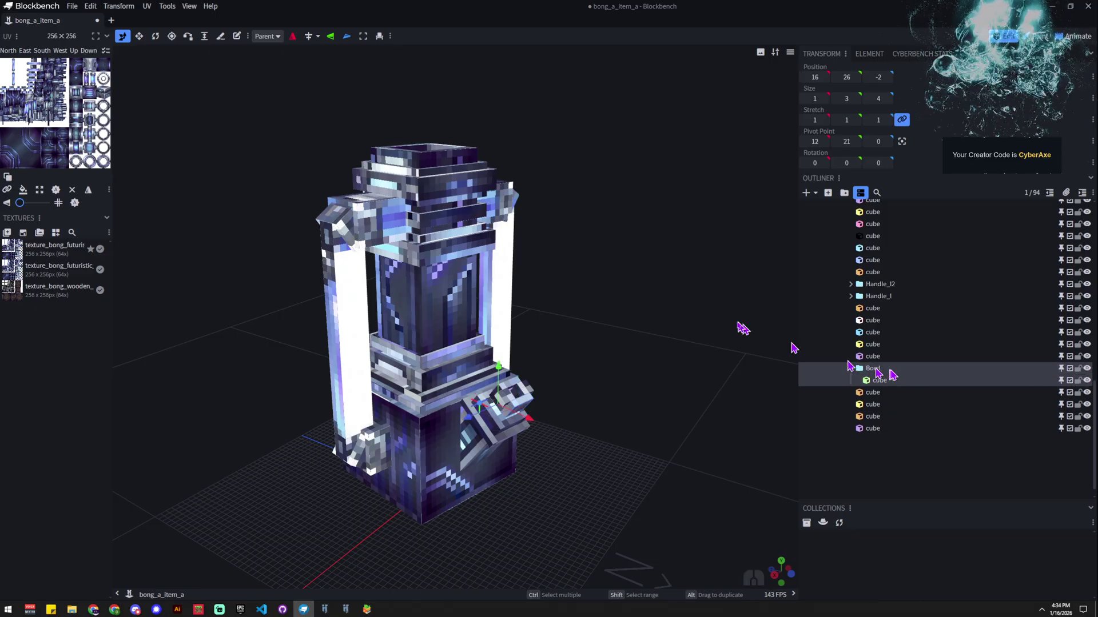
pyautogui.moveTo(738, 324); pyautogui.dragTo(579, 337)
pyautogui.click(449, 298)
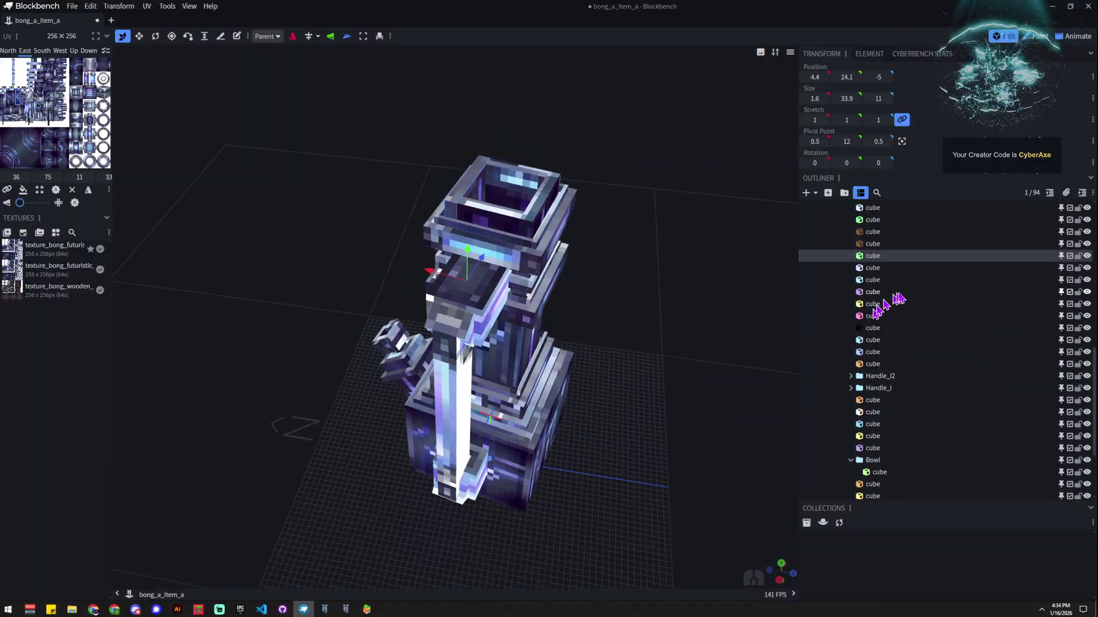
pyautogui.scroll(4, 904, 300)
pyautogui.click(879, 365)
pyautogui.moveTo(629, 395); pyautogui.dragTo(517, 362)
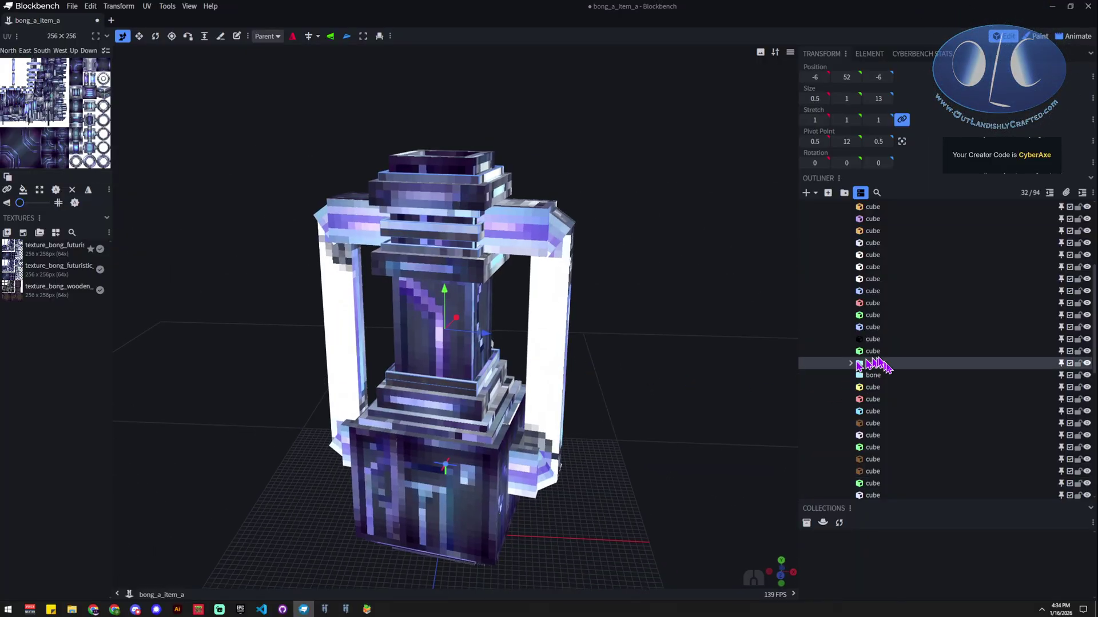
# Zoom and orbit around the bong model to inspect it from several angles
pyautogui.scroll(5, 918, 355)
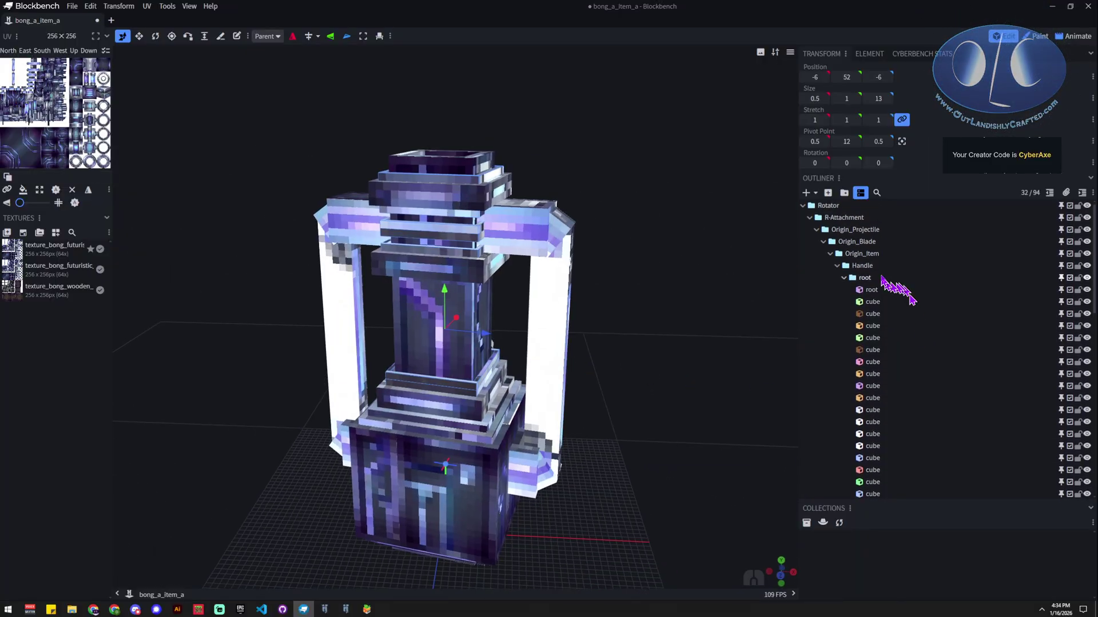
pyautogui.scroll(-3, 920, 320)
pyautogui.scroll(-4, 926, 340)
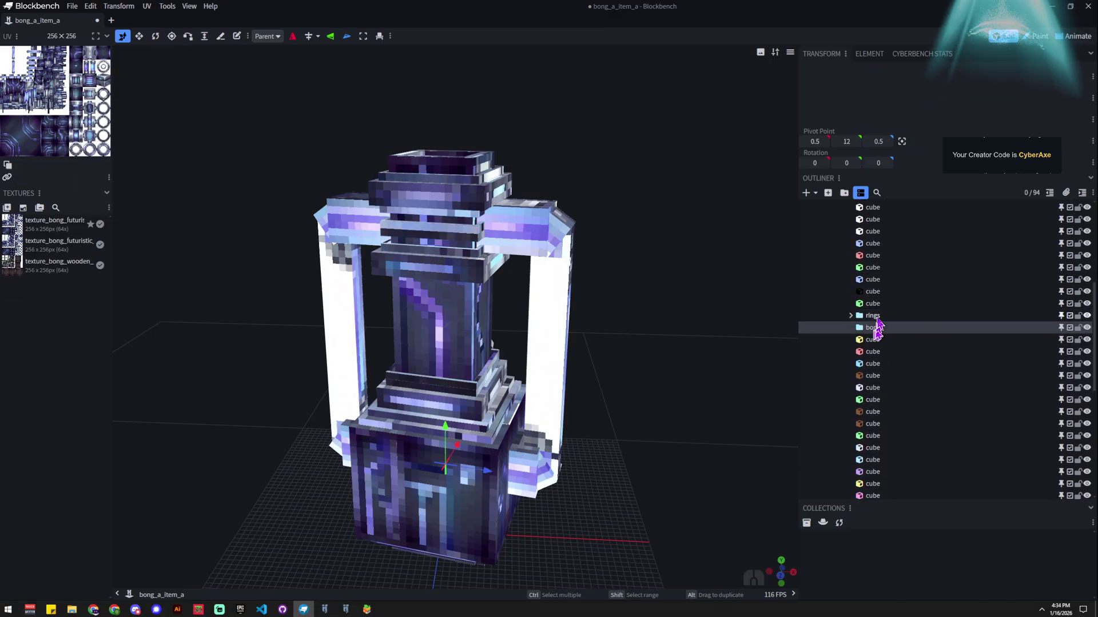
pyautogui.scroll(-4, 907, 383)
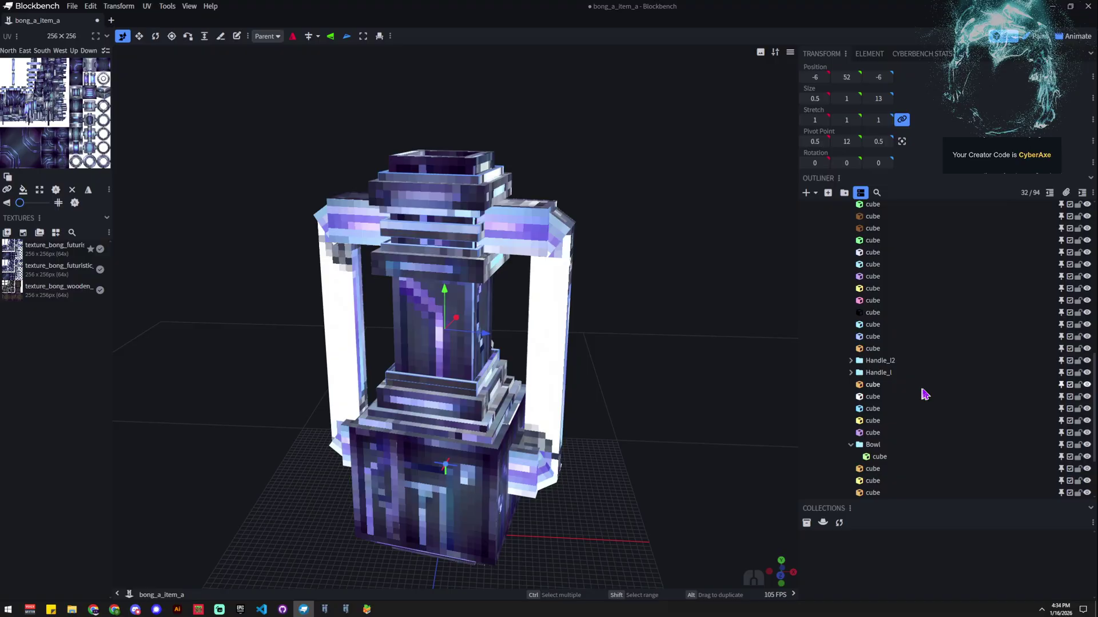
pyautogui.scroll(-3, 923, 393)
pyautogui.scroll(-2, 925, 394)
pyautogui.moveTo(698, 392); pyautogui.dragTo(457, 257)
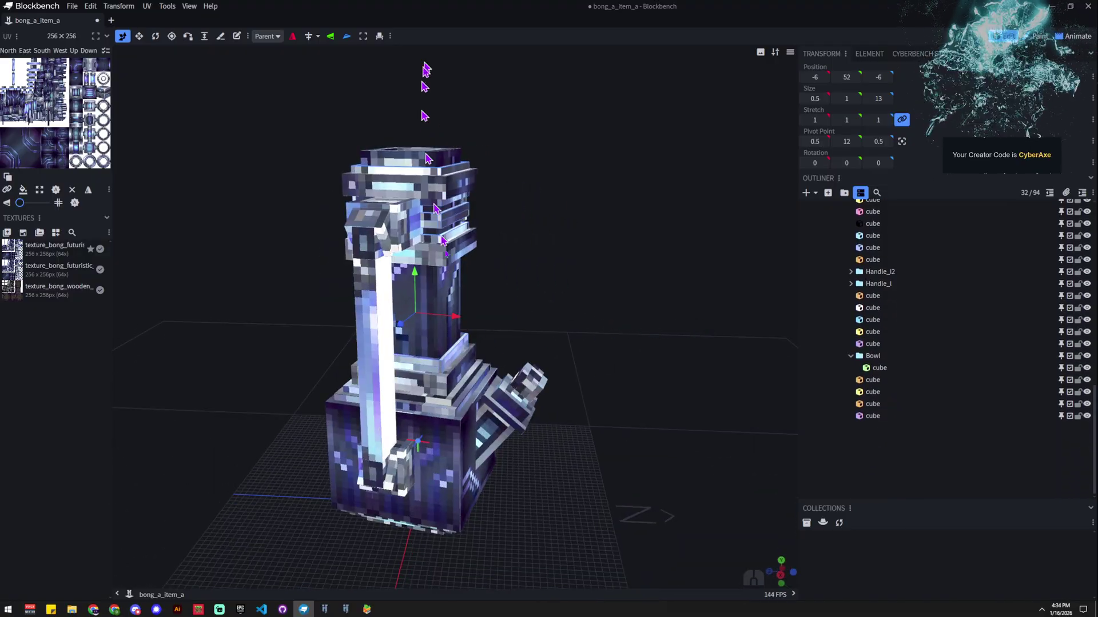
pyautogui.moveTo(508, 355); pyautogui.dragTo(542, 290)
pyautogui.moveTo(687, 364); pyautogui.dragTo(631, 430)
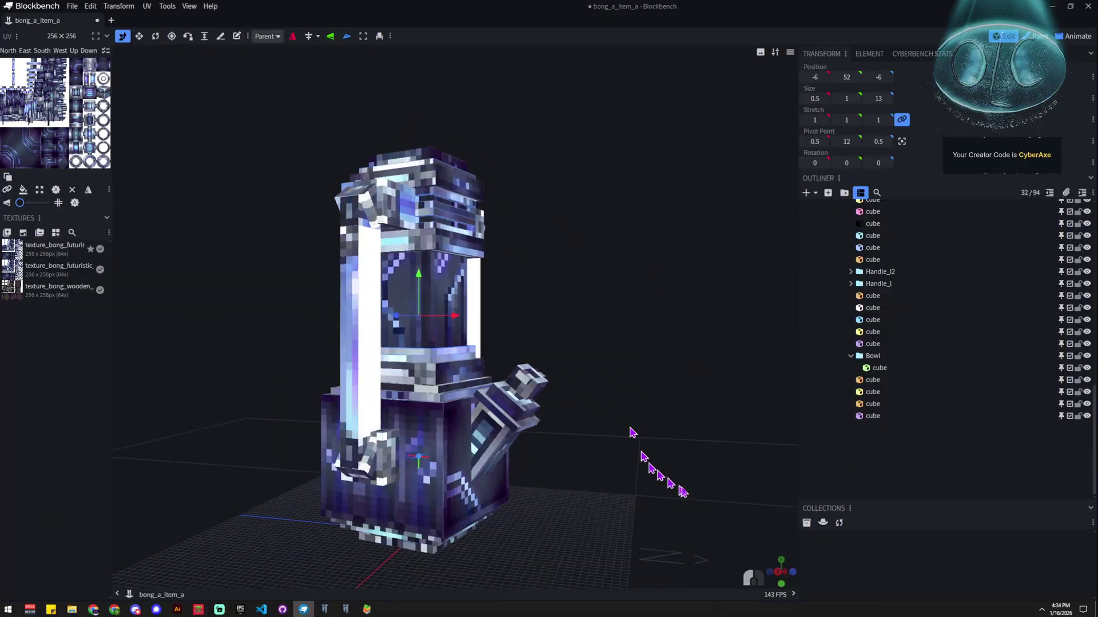
pyautogui.moveTo(683, 491); pyautogui.dragTo(555, 403)
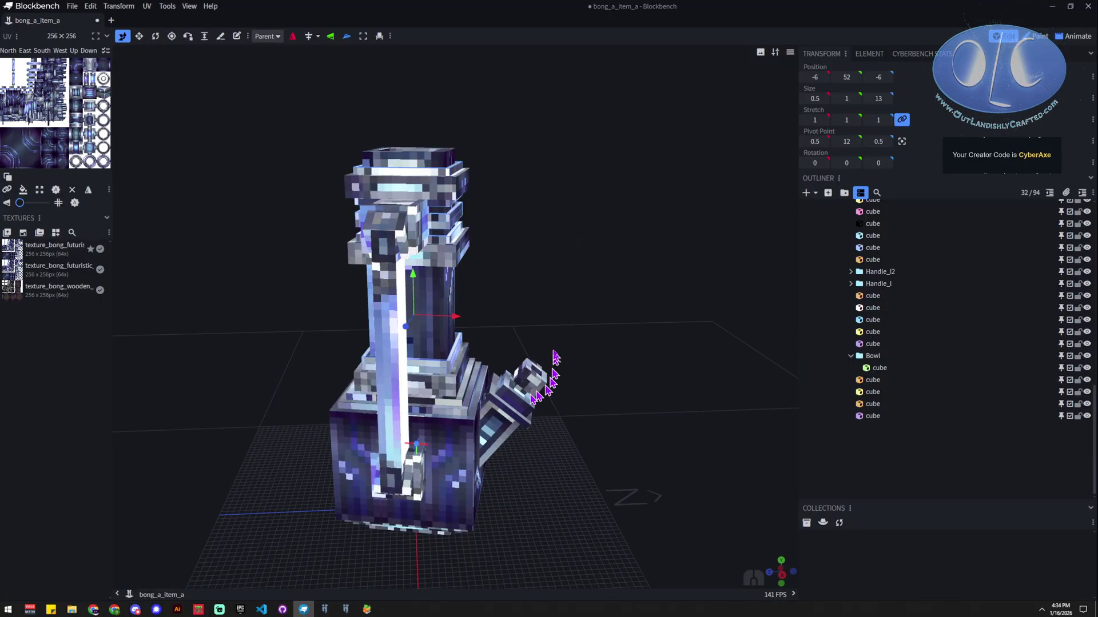
# Select the Bowl group, then the rings group, to locate them on the model
pyautogui.click(899, 357)
pyautogui.scroll(3, 883, 314)
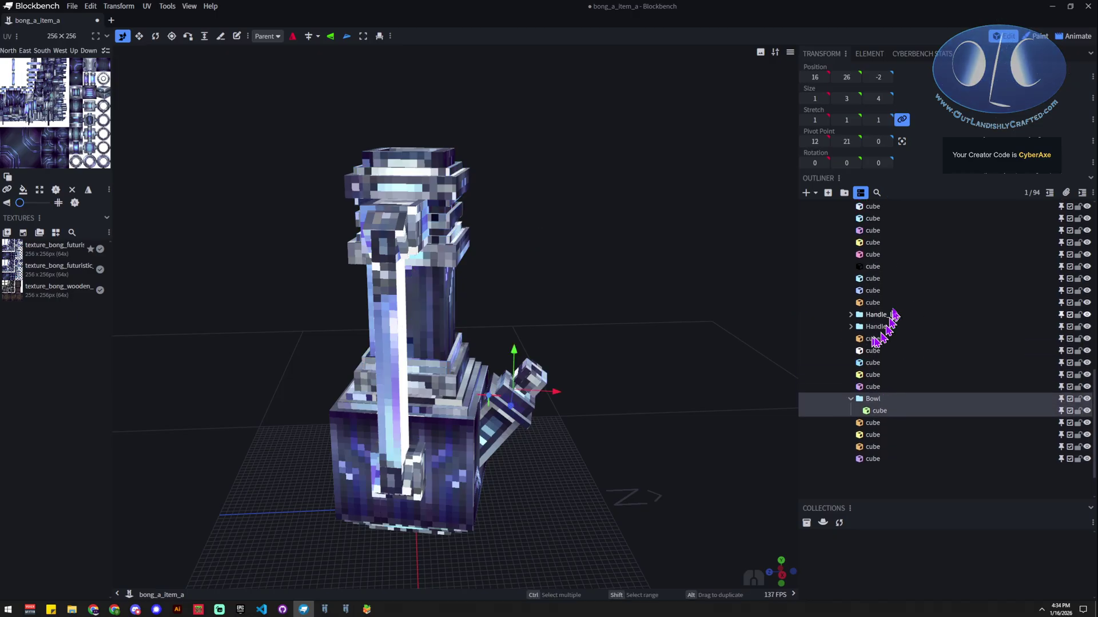
pyautogui.scroll(5, 880, 280)
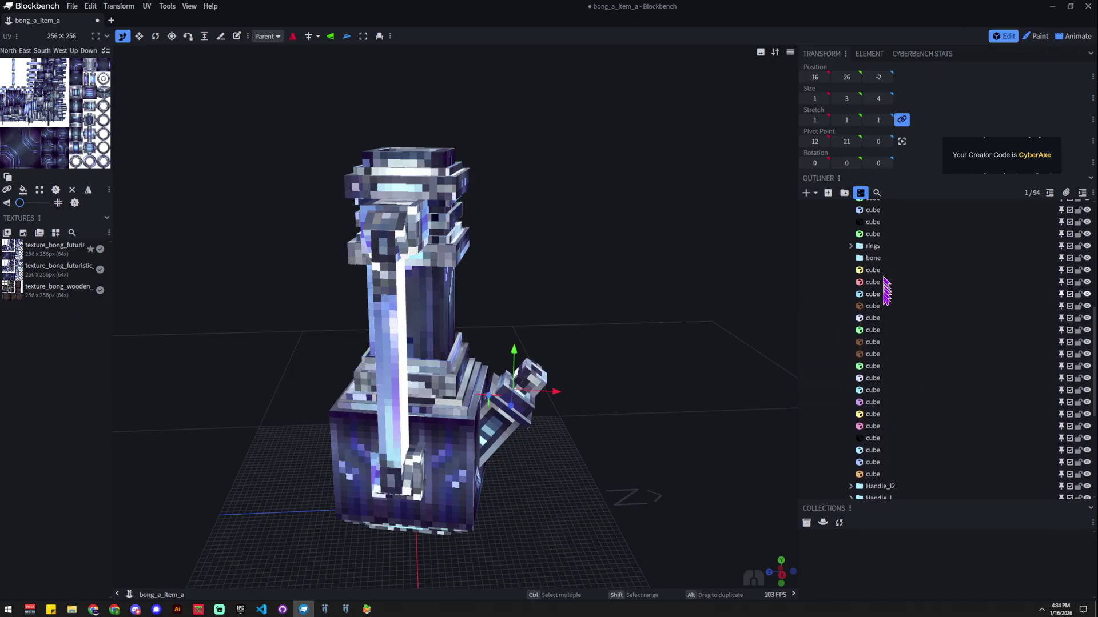
pyautogui.click(870, 291)
pyautogui.moveTo(763, 389); pyautogui.dragTo(713, 415)
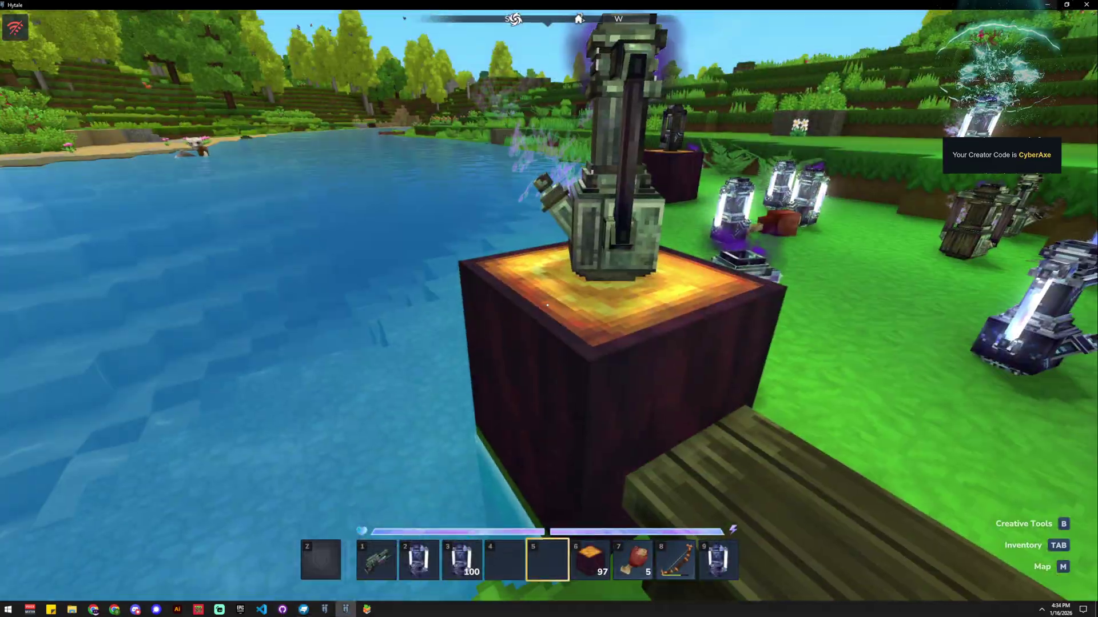
# Walk past the placed items and circle the bong to inspect it
pyautogui.press('w')
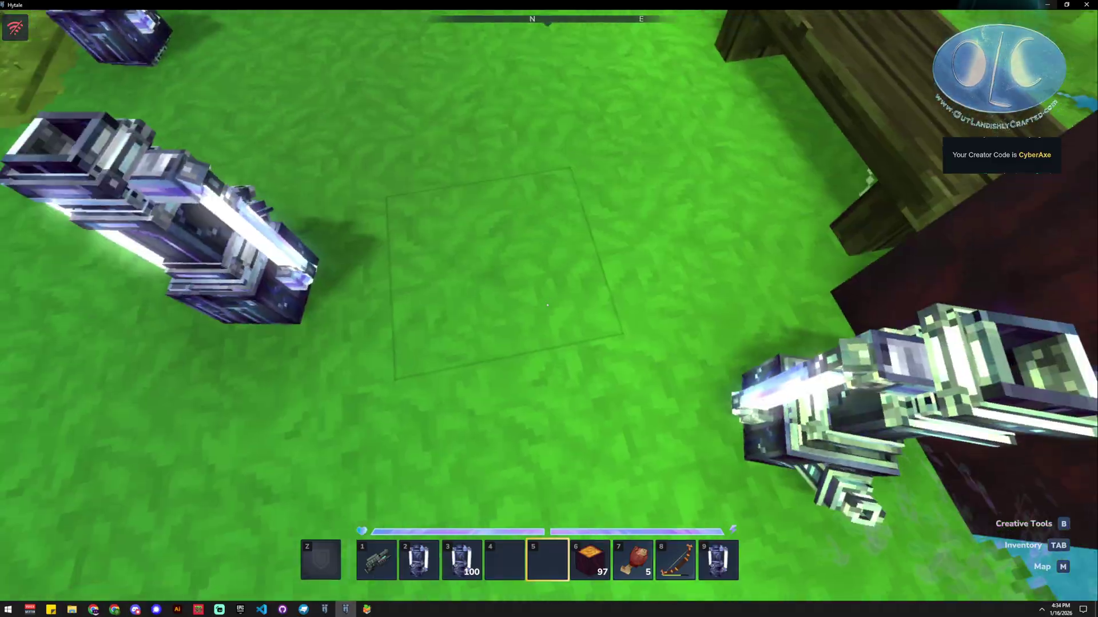
pyautogui.press('d')
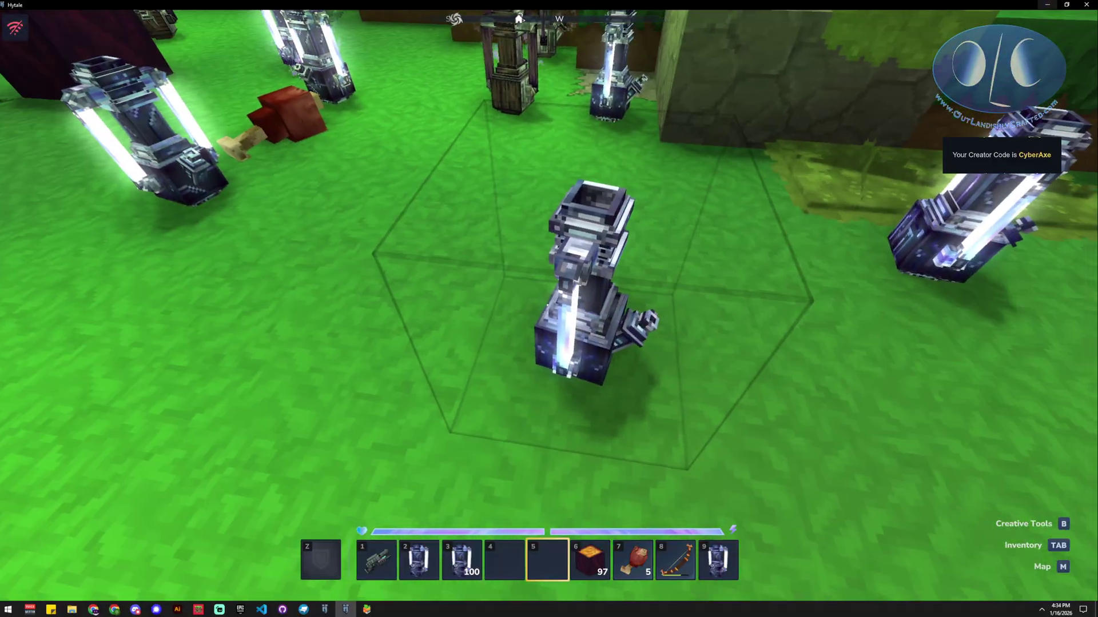
pyautogui.press('super')
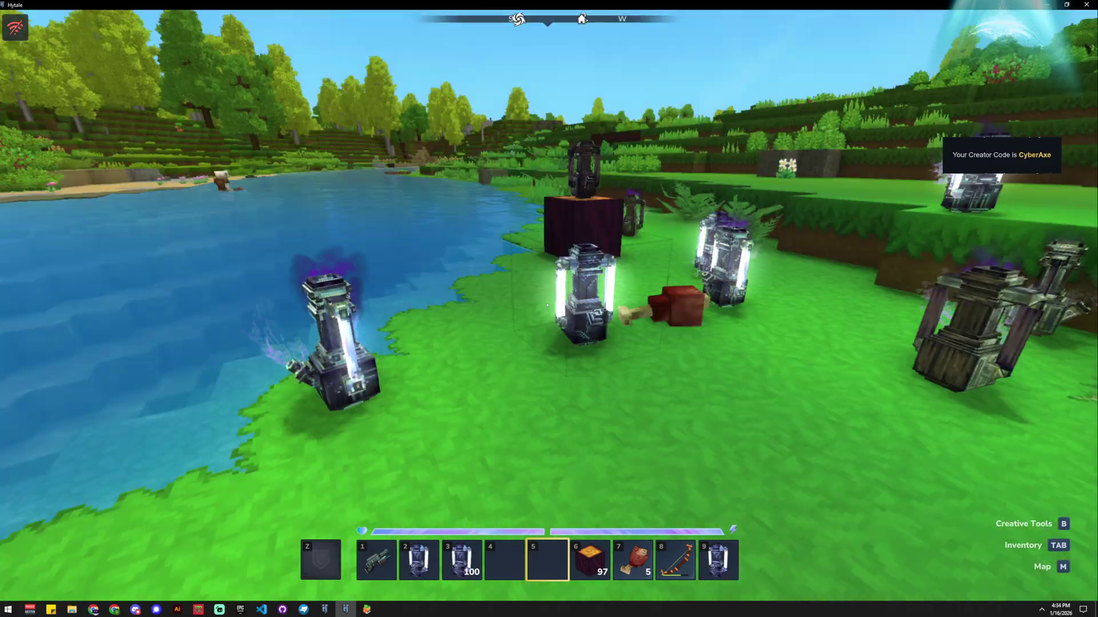
pyautogui.press('super')
# Launch the Asset Editor from the inventory's Creative Tools Assets list
pyautogui.press('Tab')
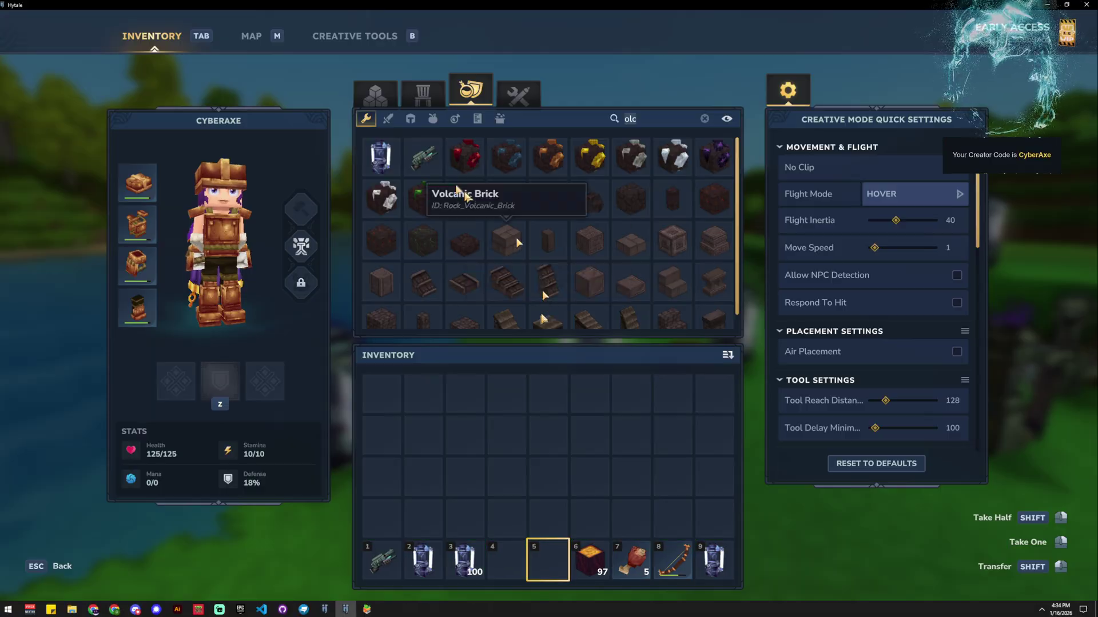
pyautogui.click(341, 37)
pyautogui.click(140, 67)
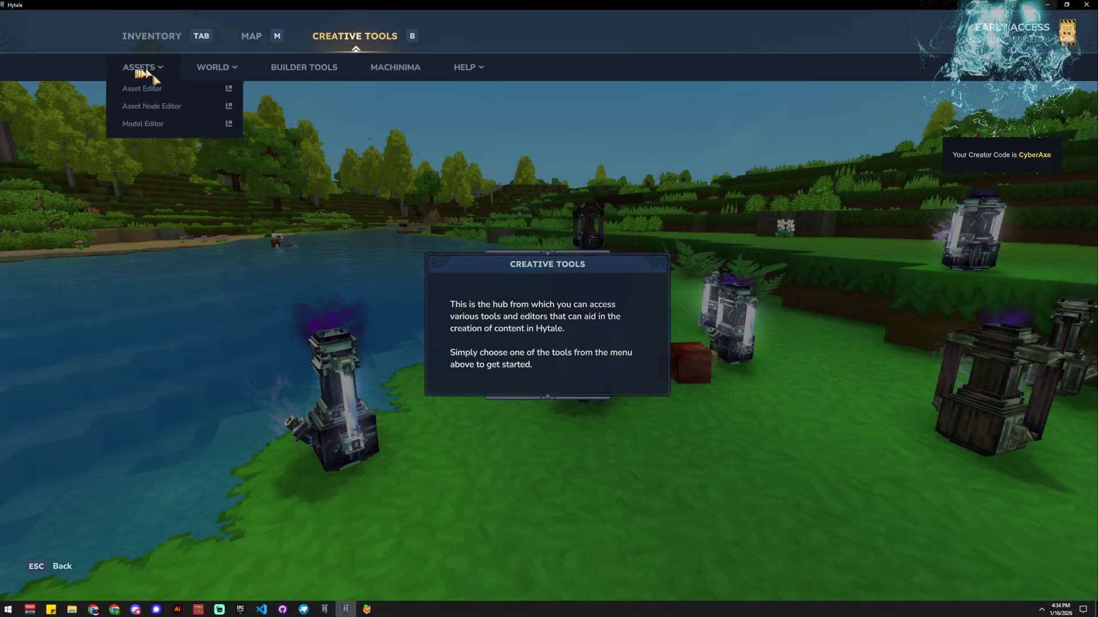
pyautogui.click(142, 89)
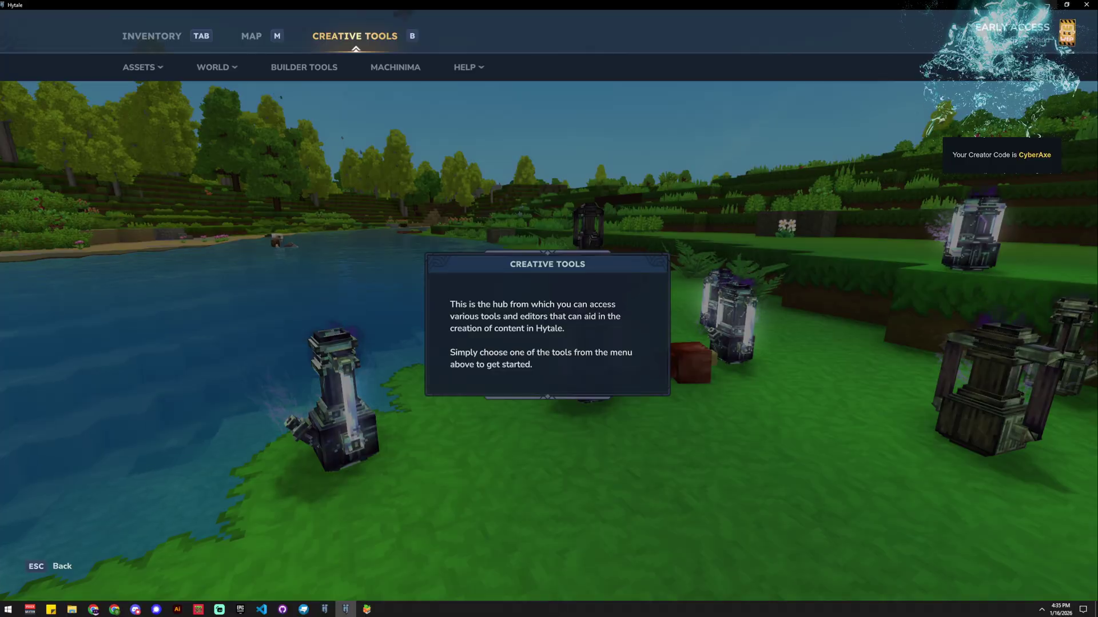
pyautogui.doubleClick(492, 159)
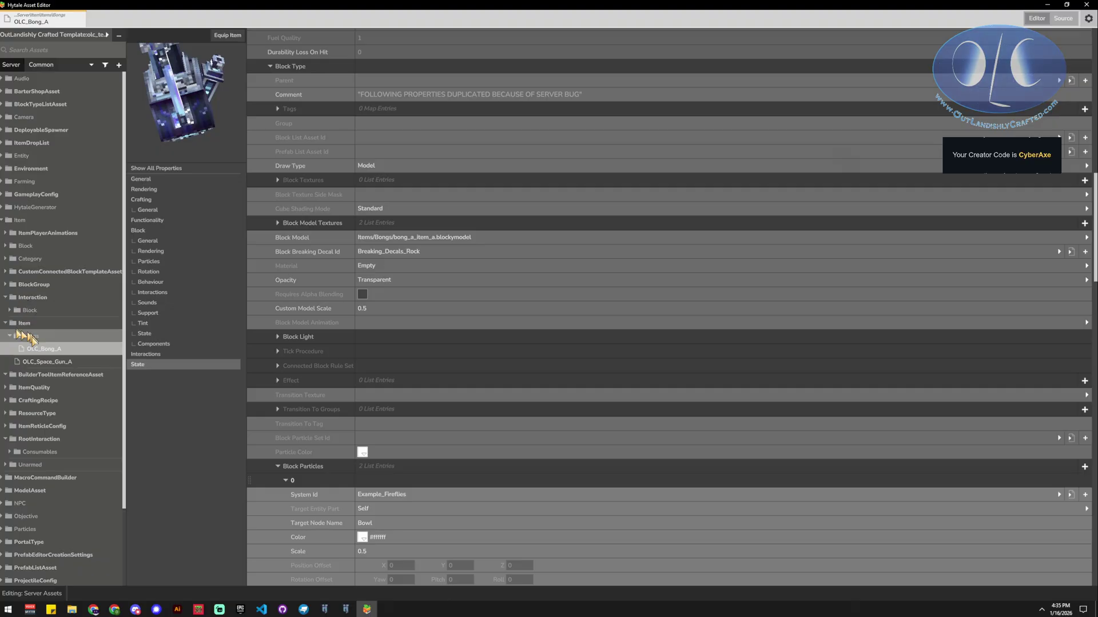
pyautogui.click(38, 362)
pyautogui.click(43, 350)
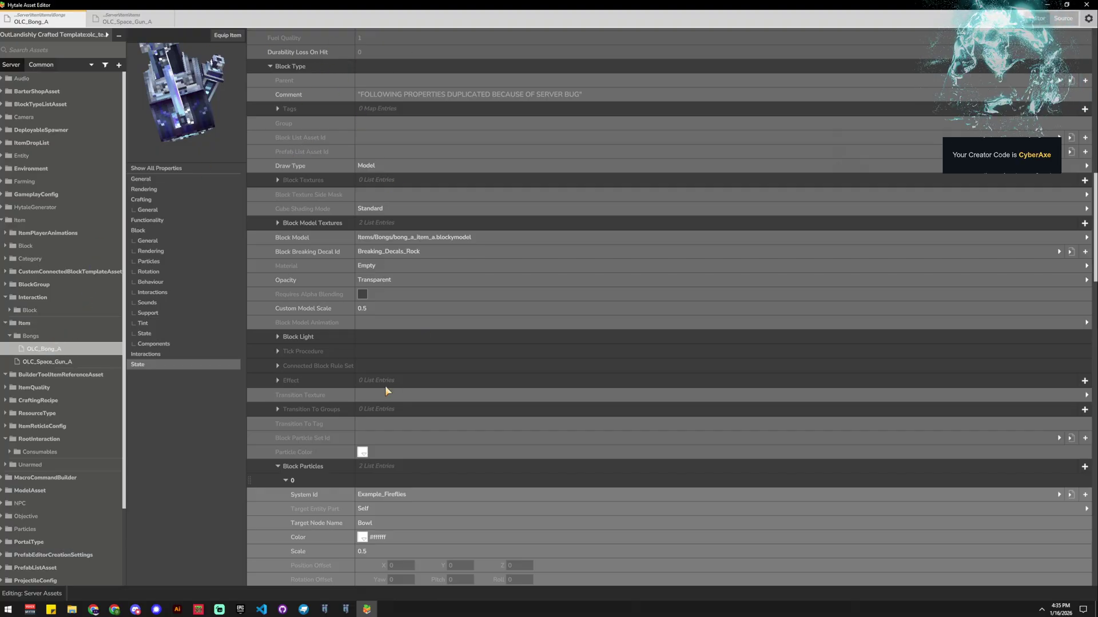
pyautogui.scroll(1, 297, 457)
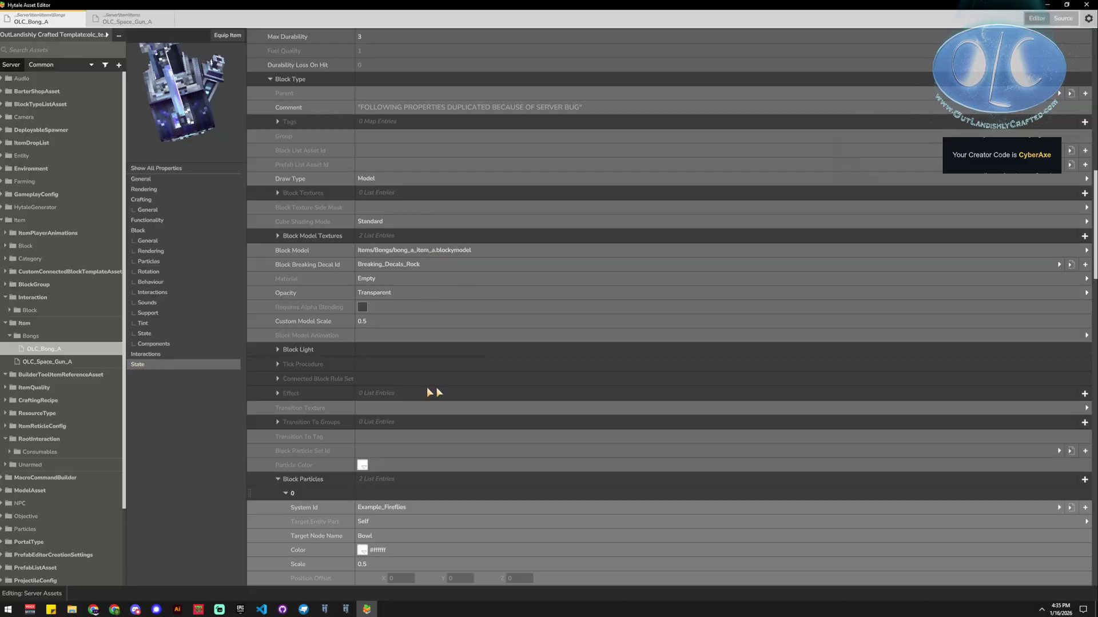
pyautogui.scroll(5, 479, 308)
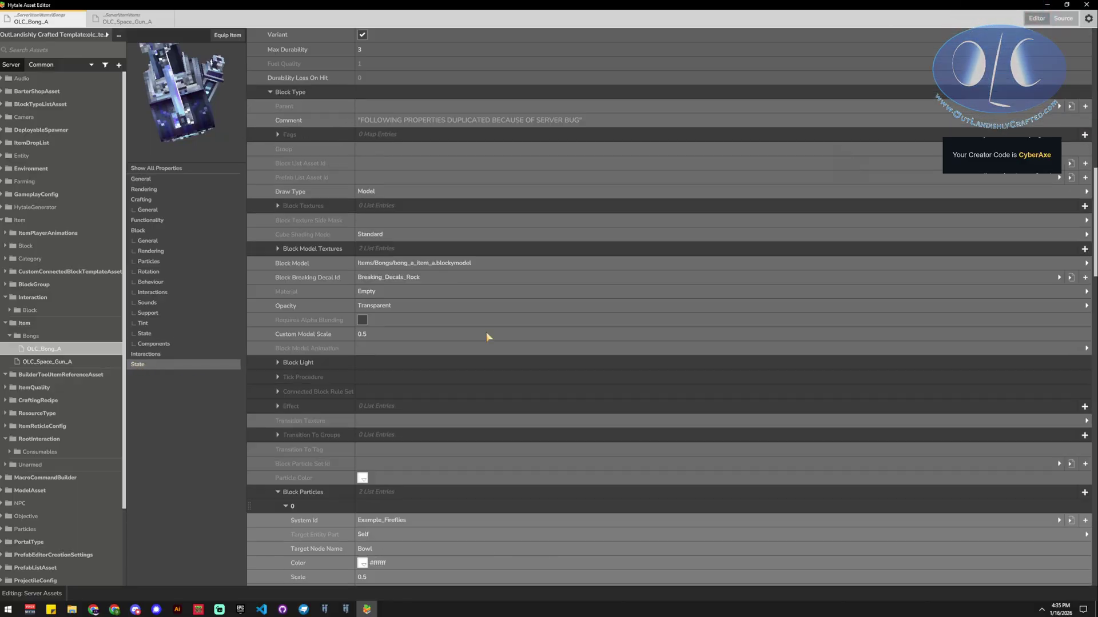
pyautogui.scroll(15, 485, 338)
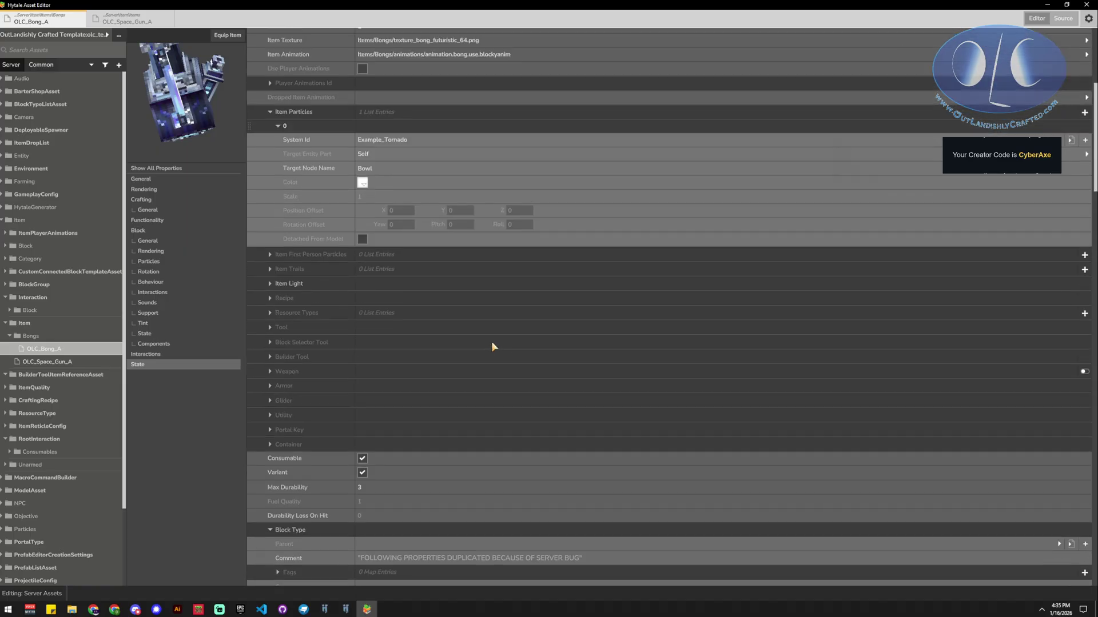
pyautogui.scroll(3, 491, 346)
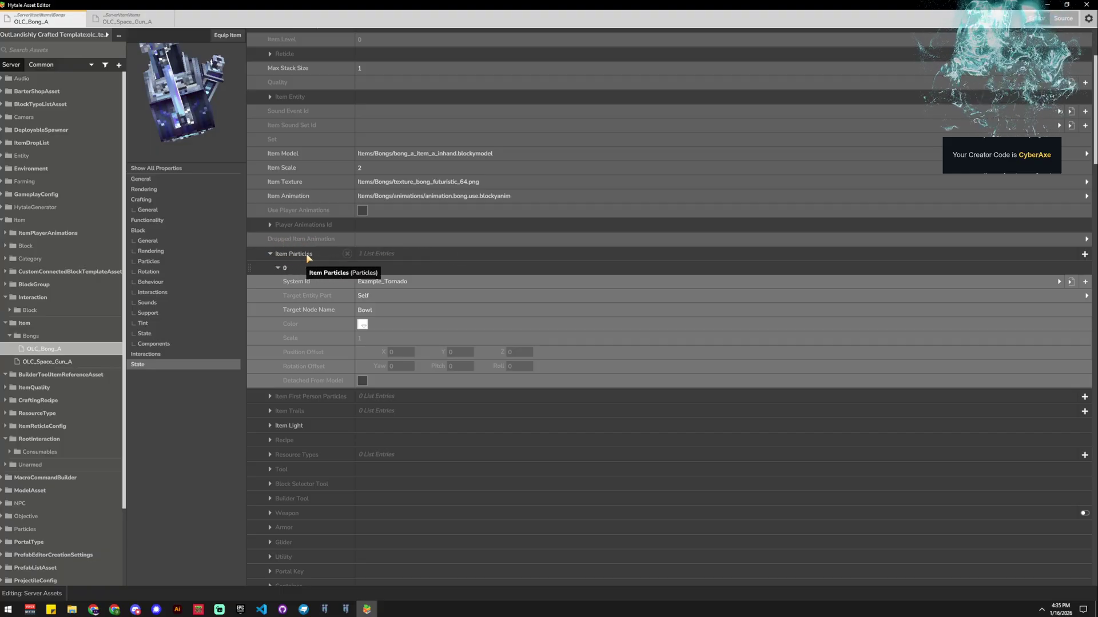
pyautogui.scroll(-15, 407, 338)
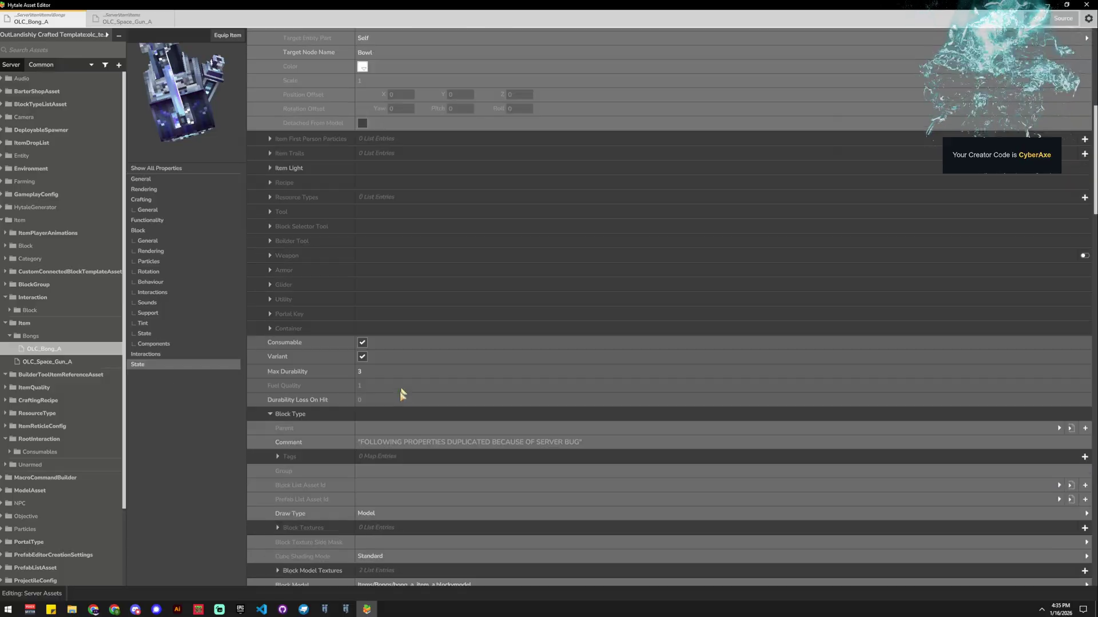
pyautogui.scroll(-10, 400, 415)
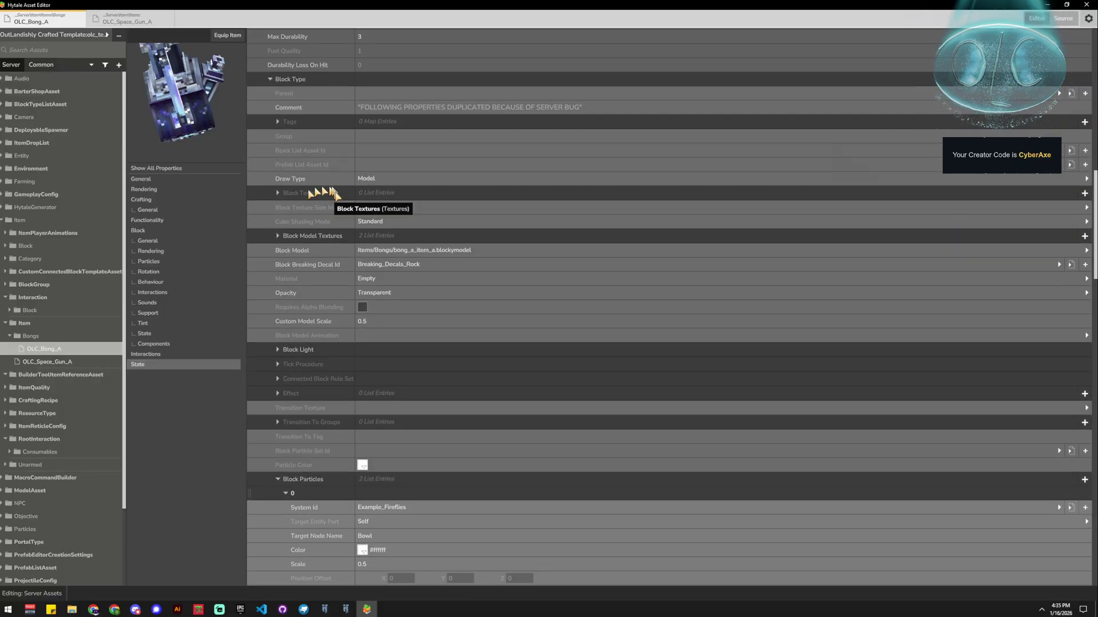
pyautogui.scroll(-9, 312, 275)
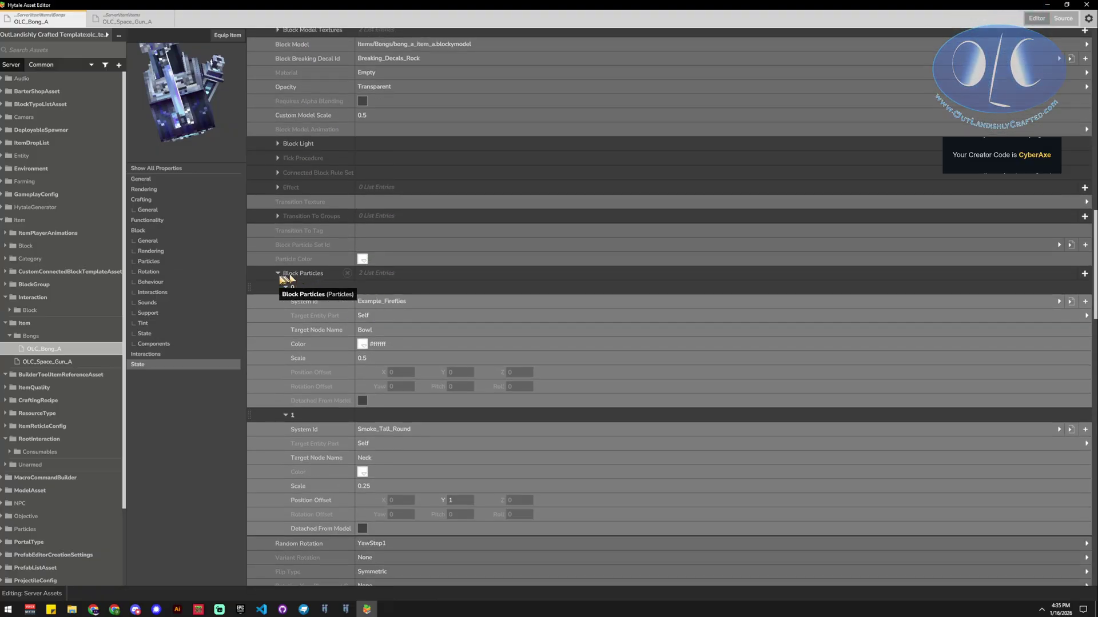
pyautogui.scroll(-2, 439, 324)
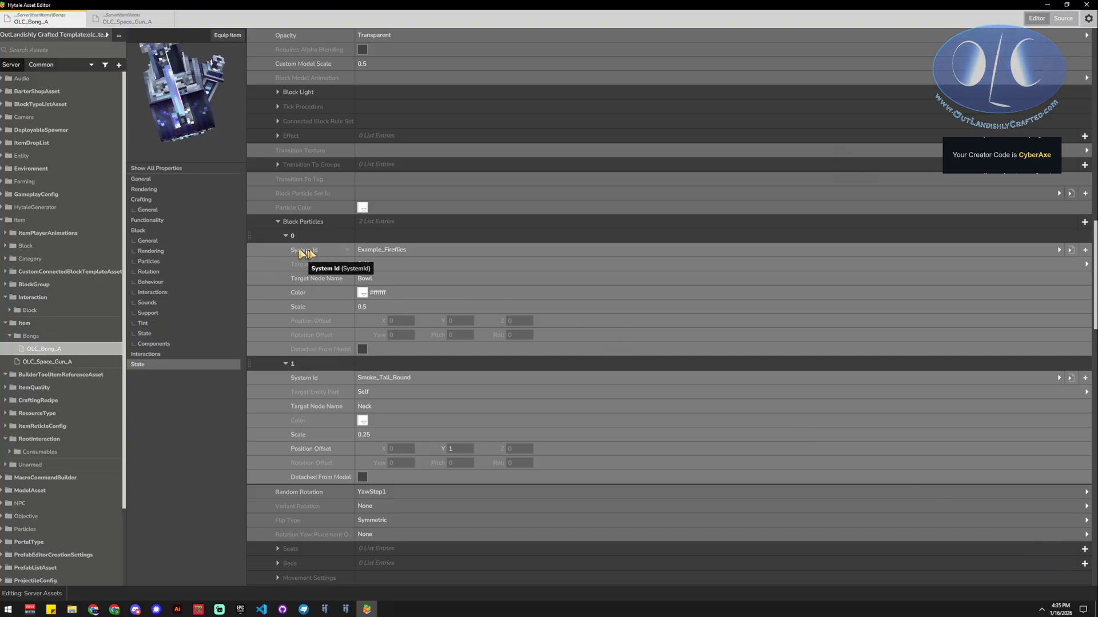
# Open the Find Asset picker for particle 0's System Id and search 'smo'
pyautogui.click(402, 251)
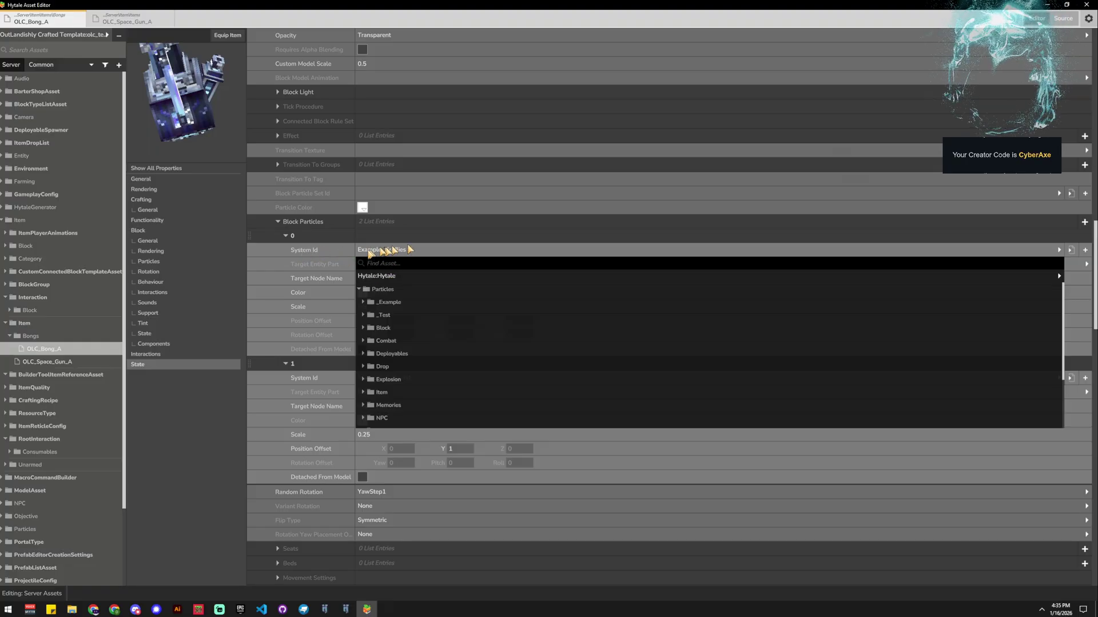
pyautogui.scroll(-3, 410, 326)
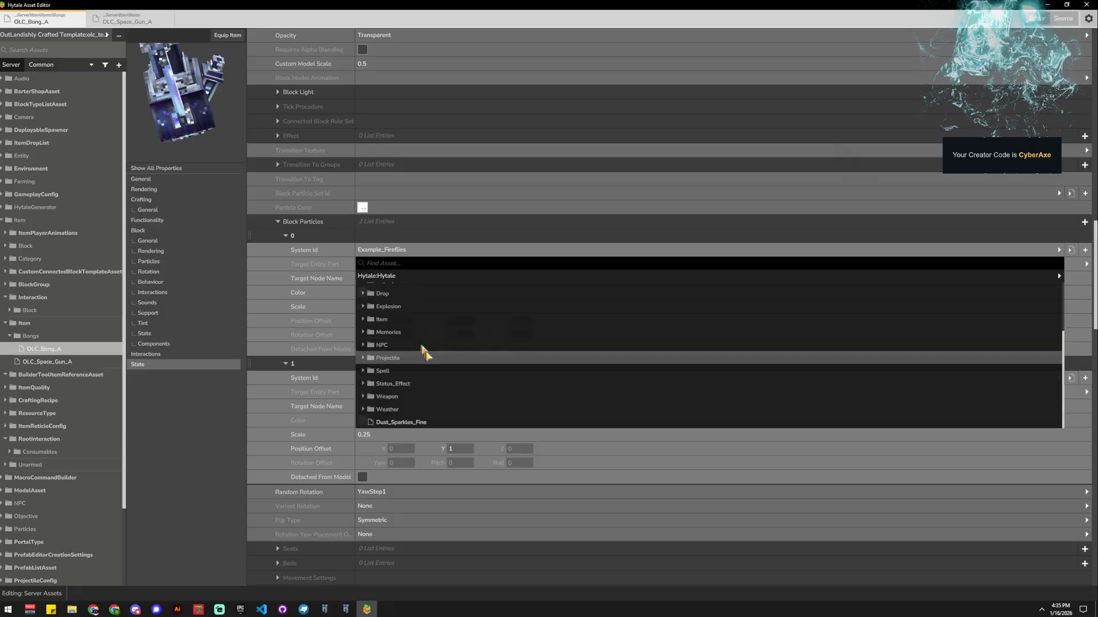
pyautogui.scroll(3, 427, 374)
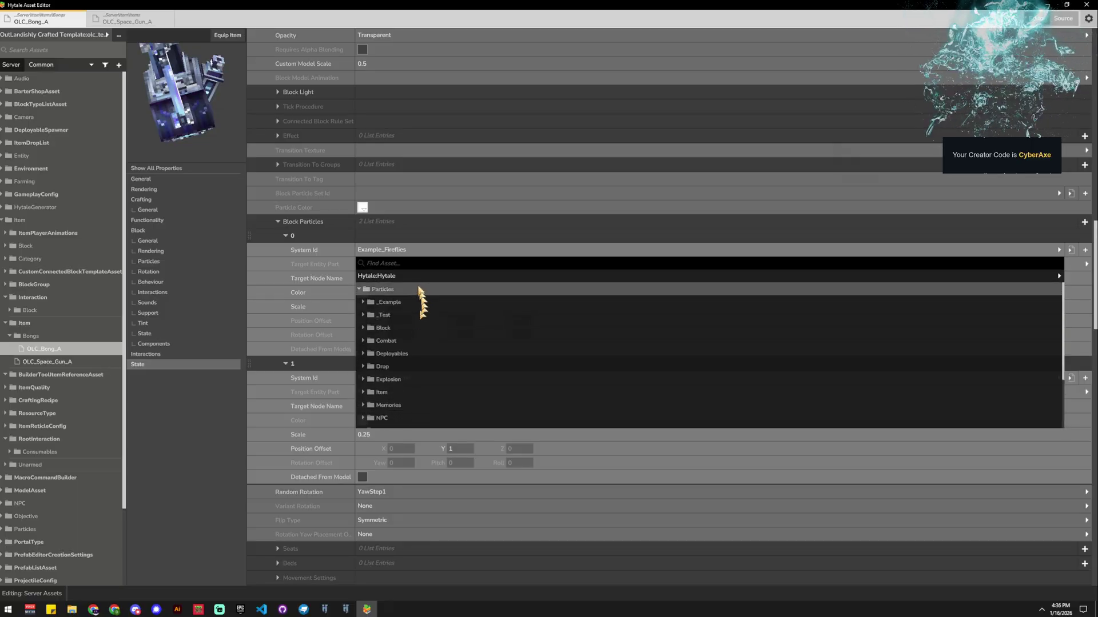
pyautogui.write('s')
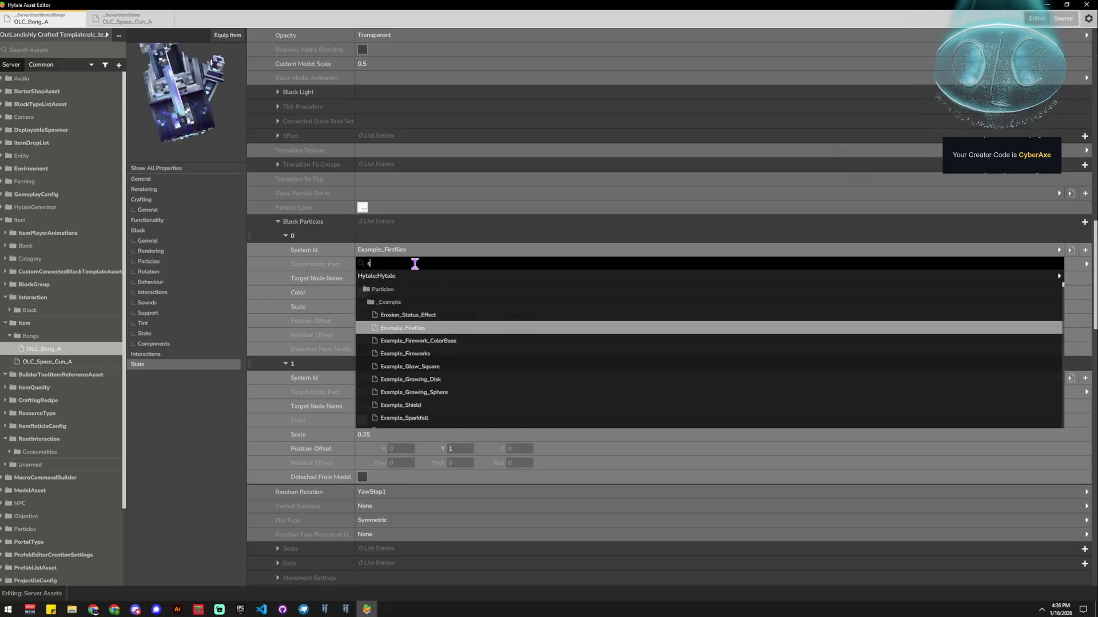
pyautogui.press('BackSpace')
pyautogui.write('smoke')
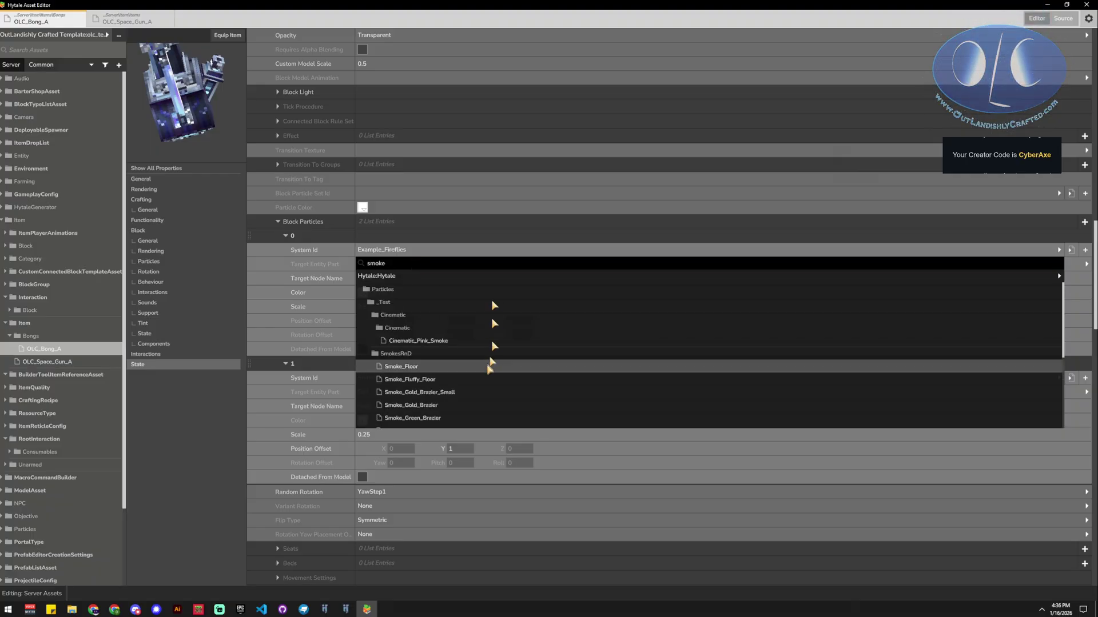
pyautogui.scroll(-3, 449, 352)
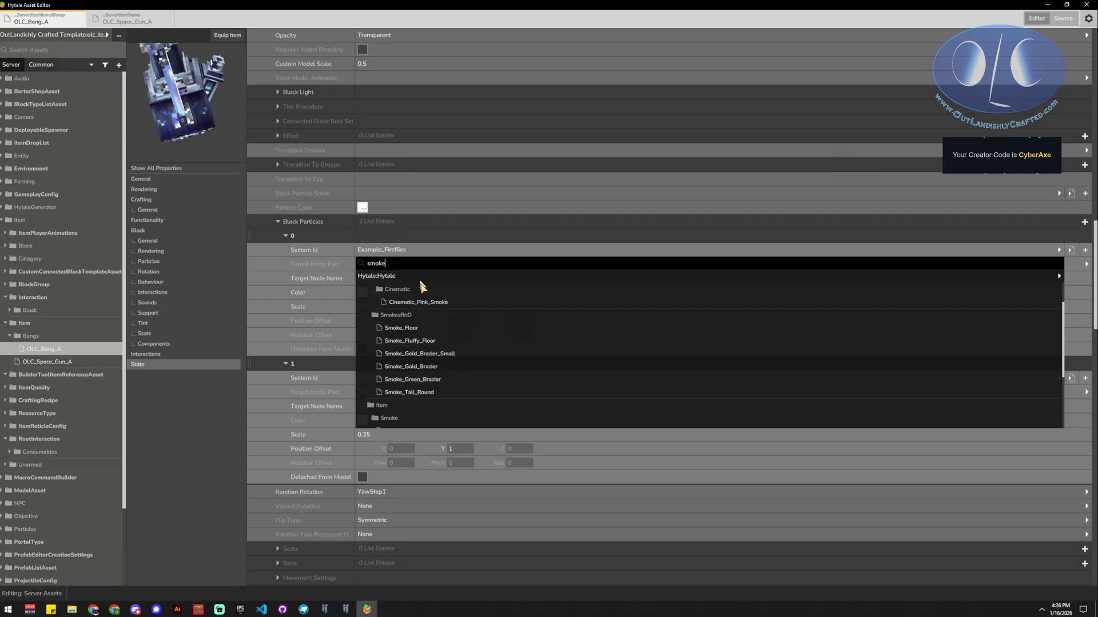
# Set the first particle to Smoke_Gold_Brazier and select its Bowl target node name
pyautogui.click(423, 367)
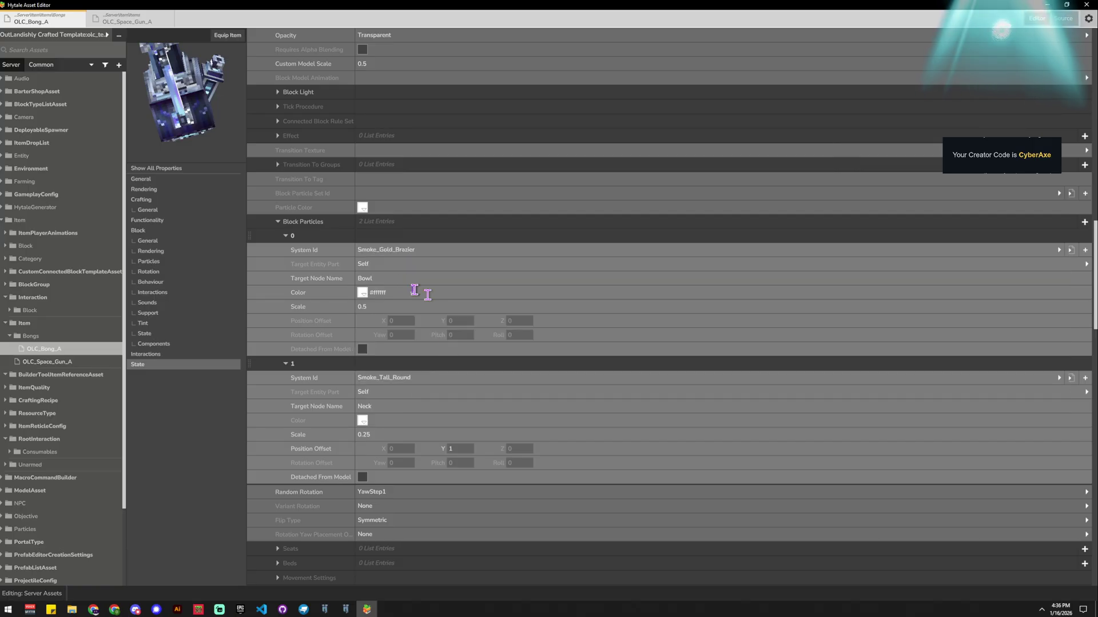
pyautogui.click(383, 280)
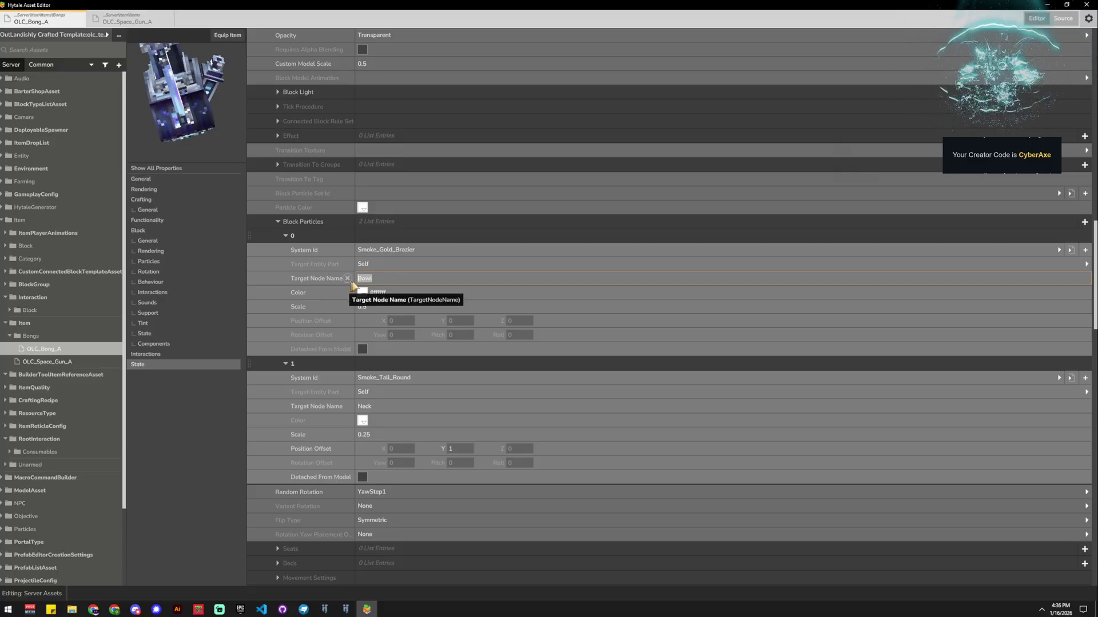
pyautogui.click(382, 280)
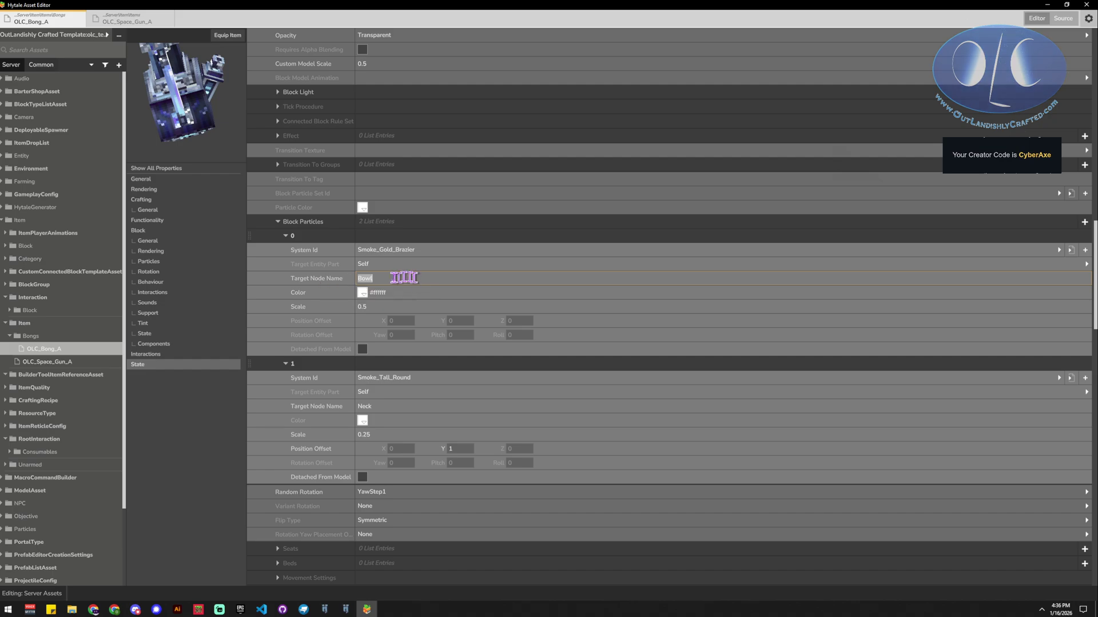
pyautogui.doubleClick(367, 277)
# Select the second particle's Neck target node name, then switch to Blockbench
pyautogui.scroll(-1, 411, 286)
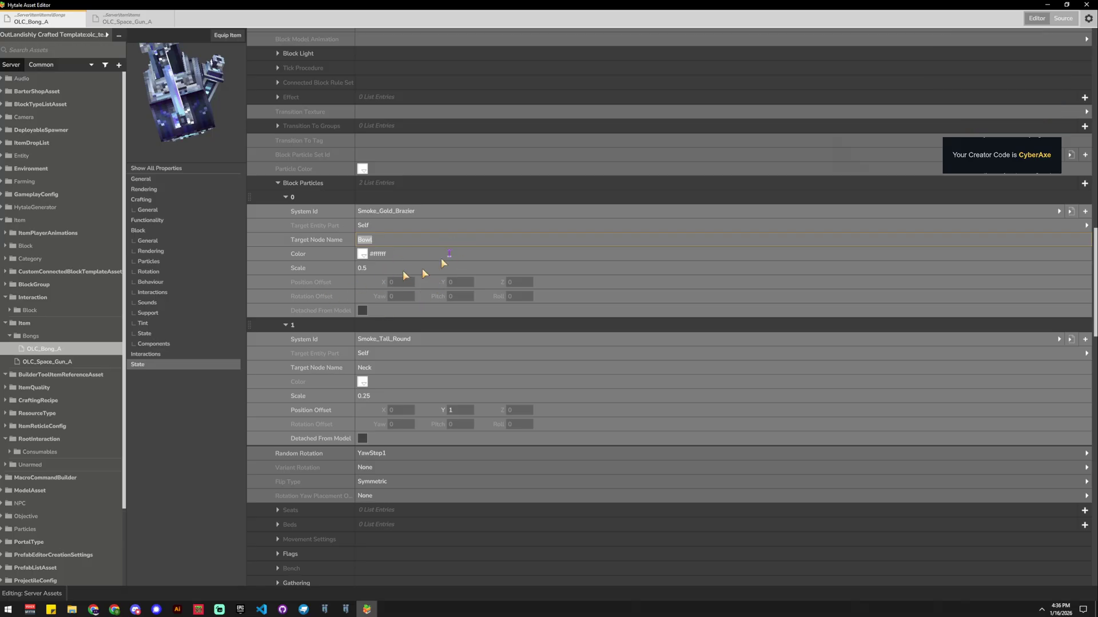
pyautogui.scroll(-2, 444, 369)
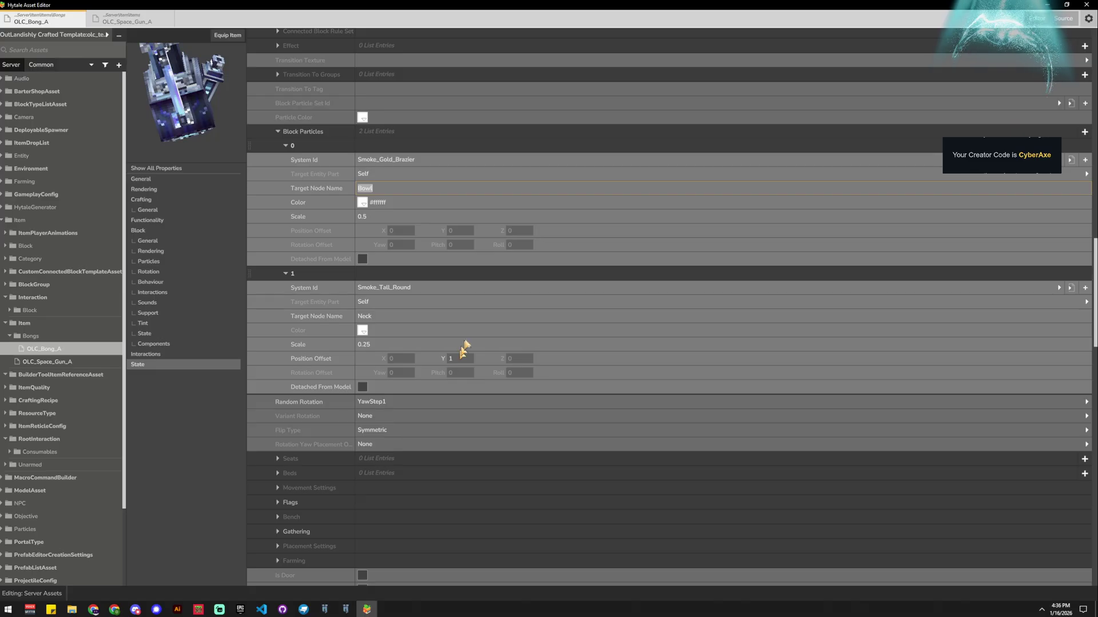
pyautogui.click(383, 316)
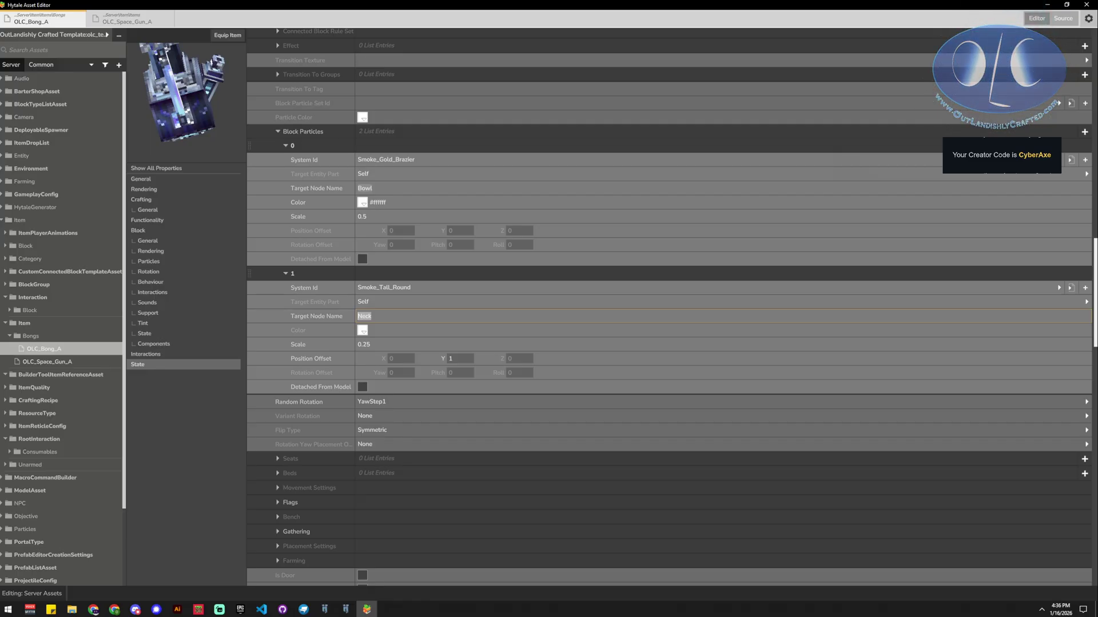
pyautogui.hotkey('alt', 'Tab')
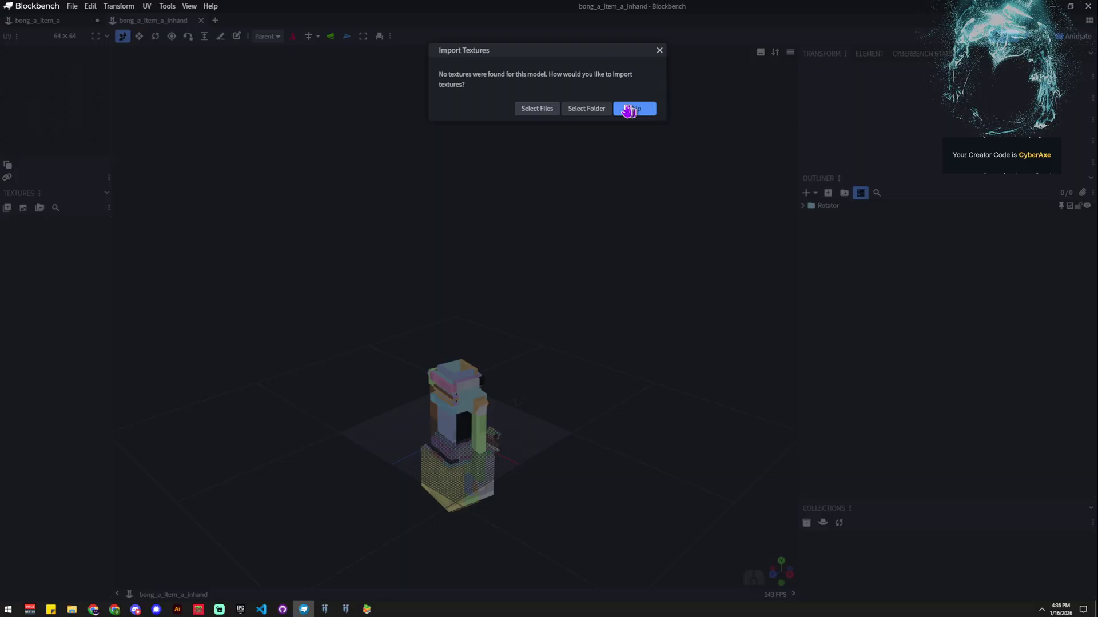
# Dismiss Import Textures and expand the Outliner from Rotator down through Handle
pyautogui.click(629, 109)
pyautogui.click(803, 206)
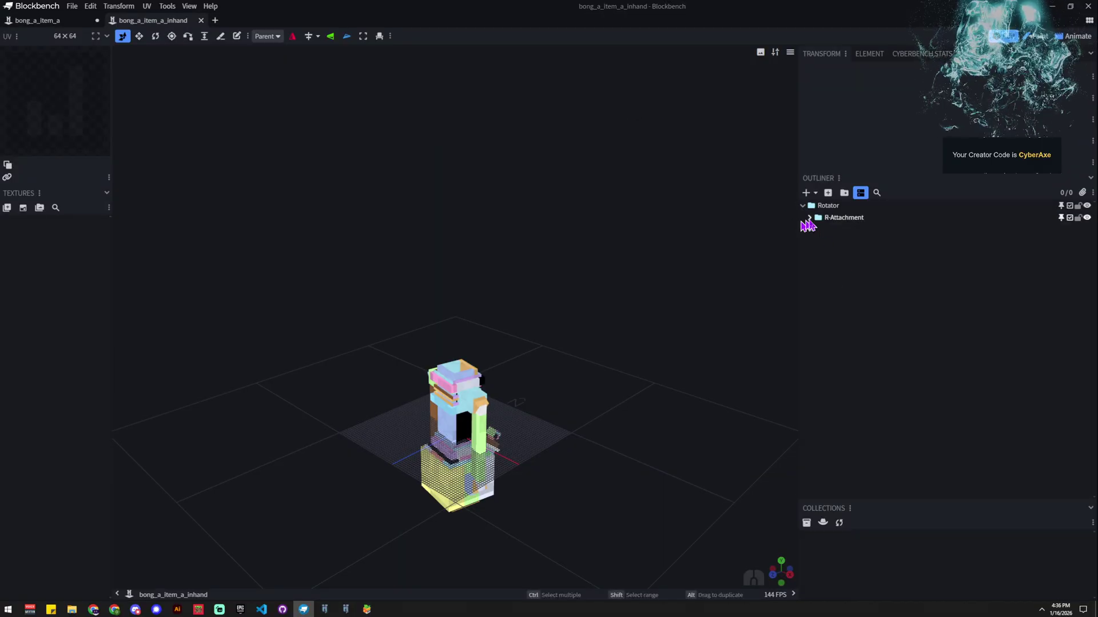
pyautogui.click(809, 218)
pyautogui.click(816, 229)
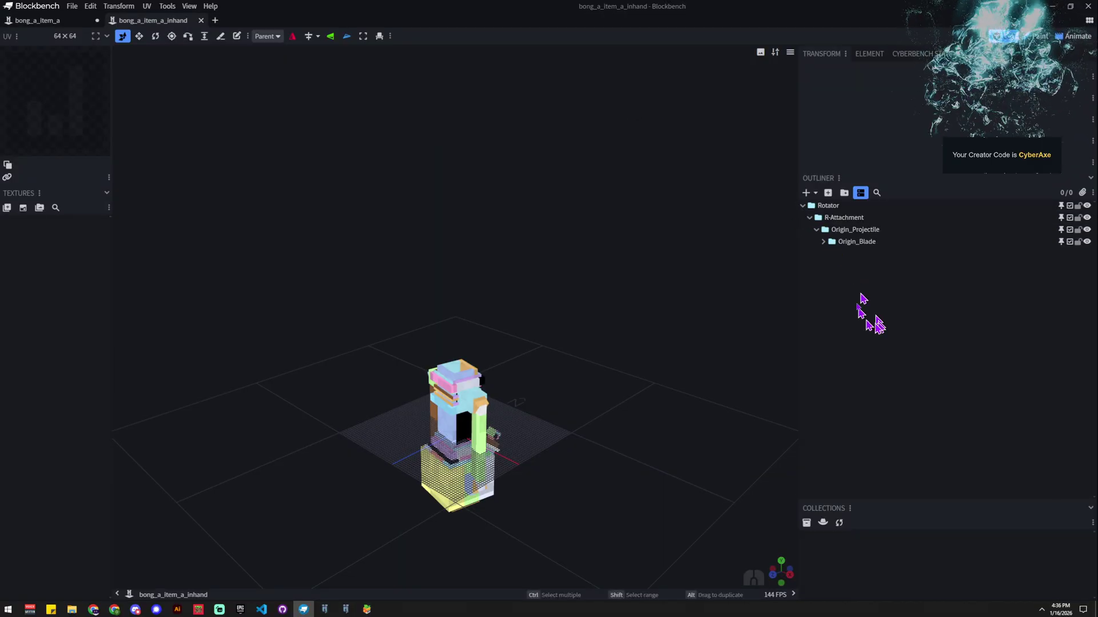
pyautogui.click(823, 242)
pyautogui.click(830, 254)
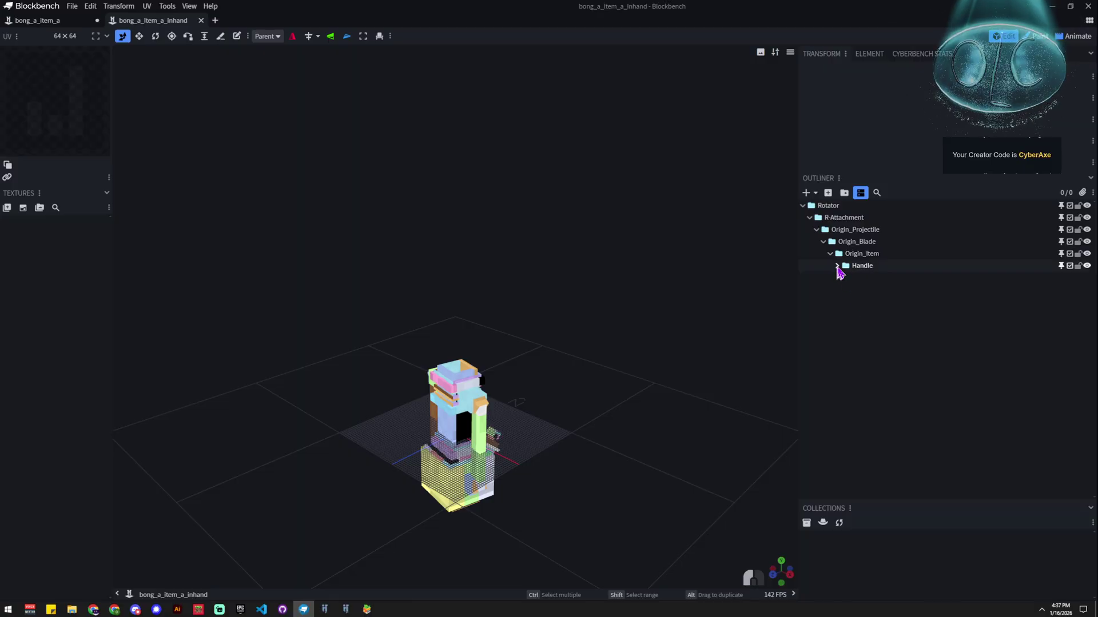
pyautogui.click(837, 267)
pyautogui.click(843, 277)
# Select and expand the Neck group, orbit to a front view, then minimize Blockbench
pyautogui.scroll(-5, 914, 392)
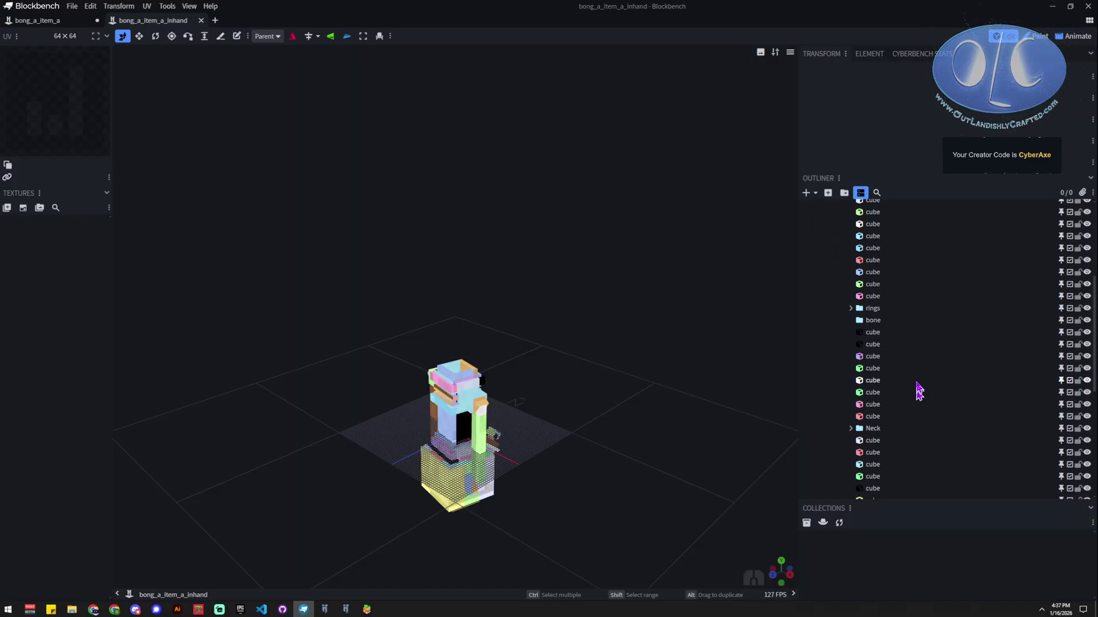
pyautogui.scroll(-3, 902, 354)
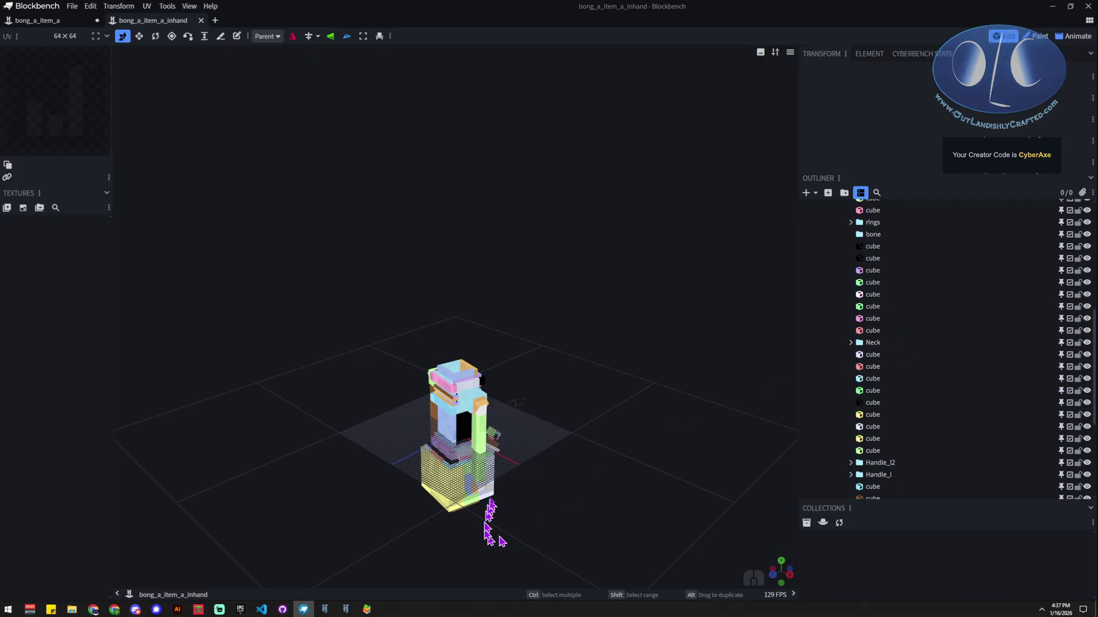
pyautogui.click(857, 344)
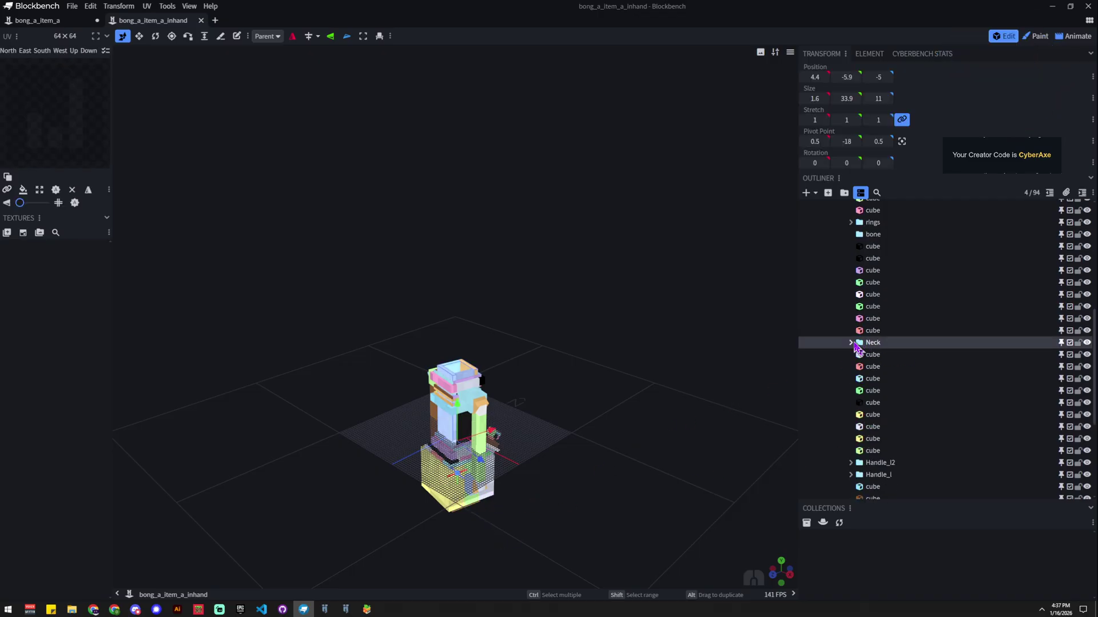
pyautogui.click(852, 344)
pyautogui.moveTo(652, 420); pyautogui.dragTo(715, 451)
pyautogui.scroll(-5, 858, 441)
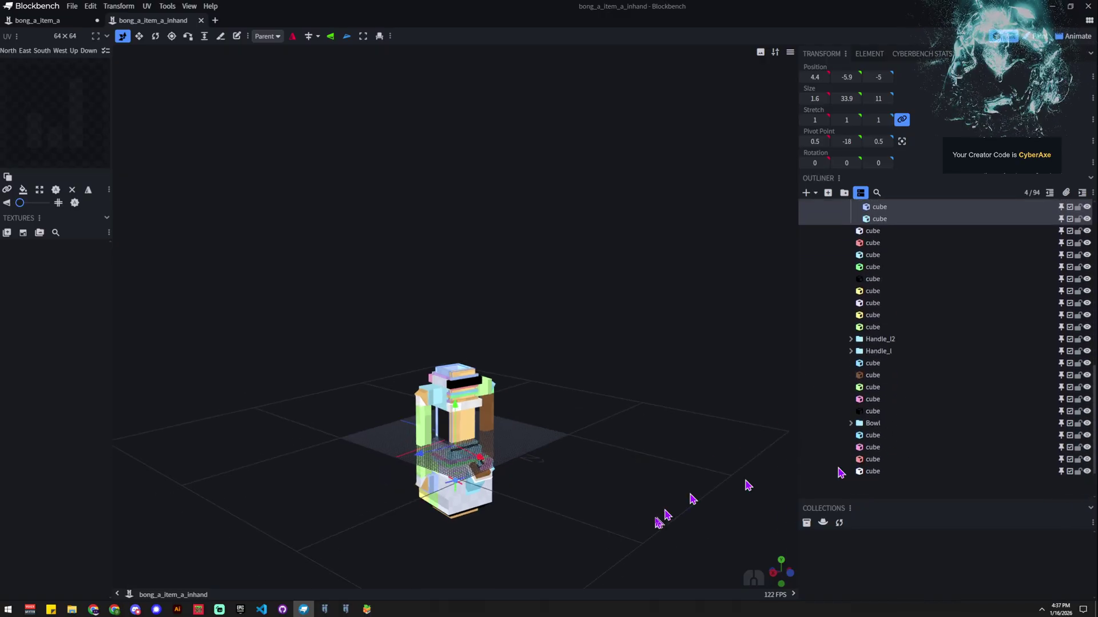
pyautogui.moveTo(658, 522); pyautogui.dragTo(612, 502)
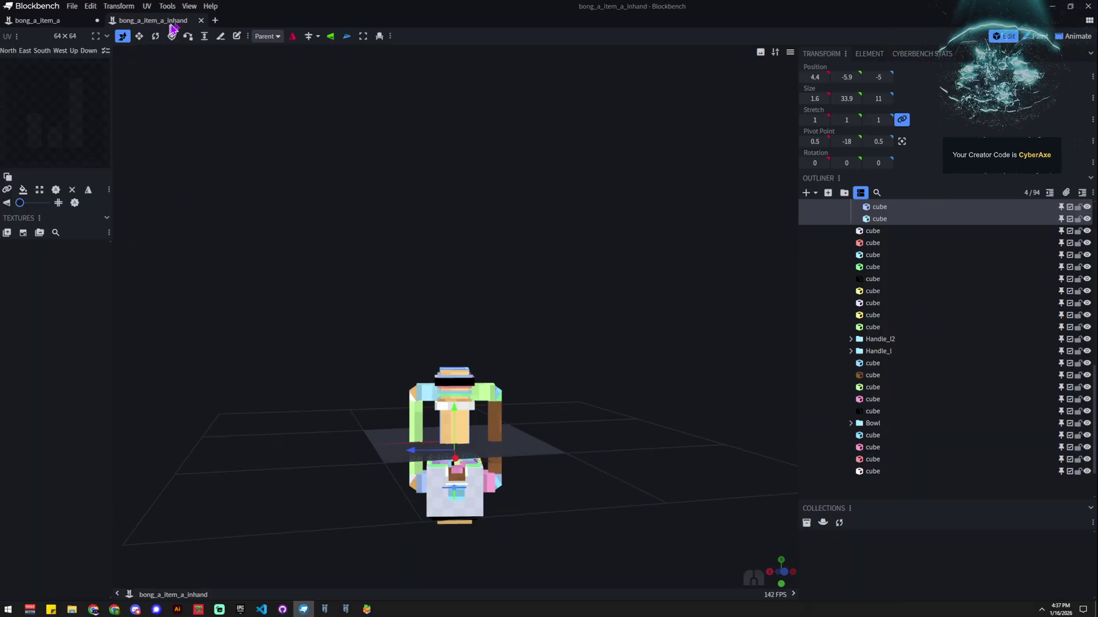
pyautogui.click(1053, 6)
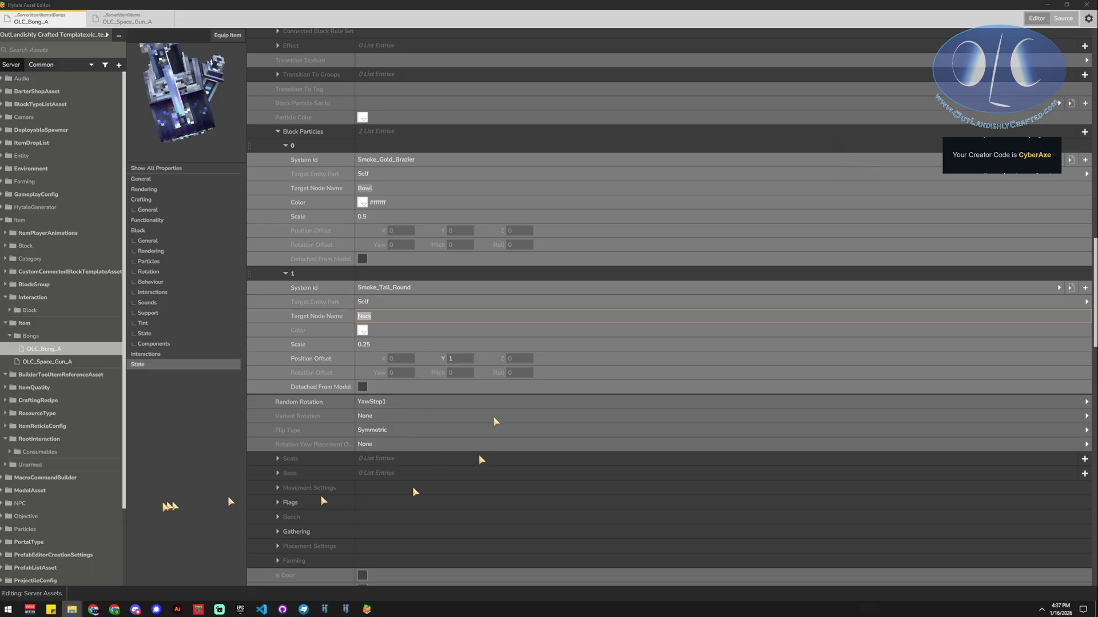
# On entry 1 (Smoke_Tall_Round on Neck), set scale 0.25 and colour #ead0d0
pyautogui.click(152, 505)
pyautogui.doubleClick(388, 315)
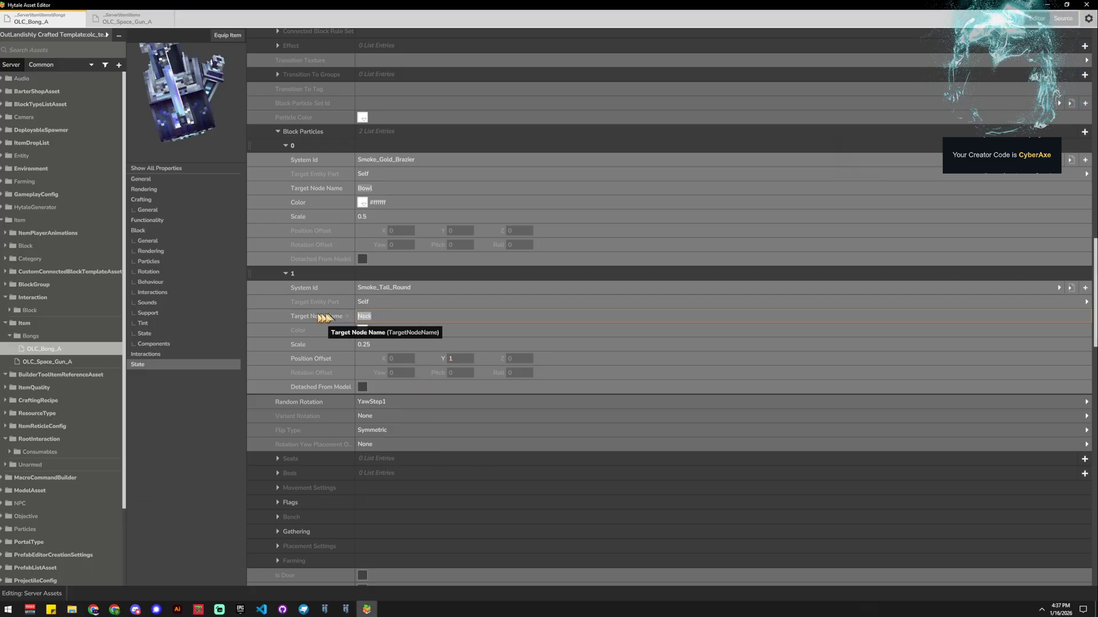
pyautogui.click(381, 343)
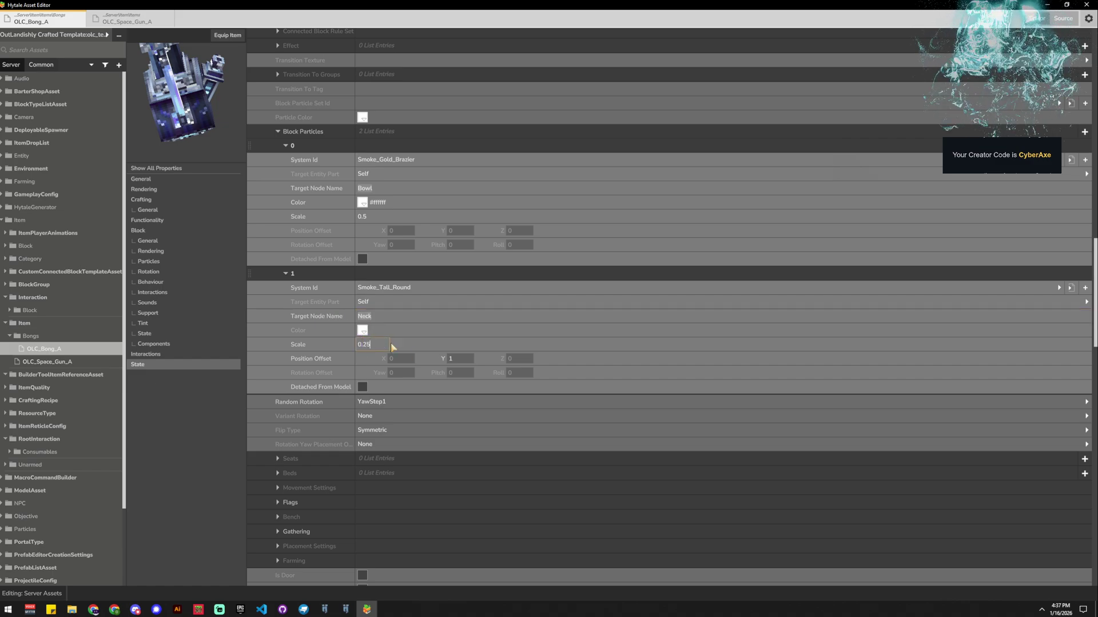
pyautogui.click(363, 330)
pyautogui.moveTo(375, 353); pyautogui.dragTo(392, 375)
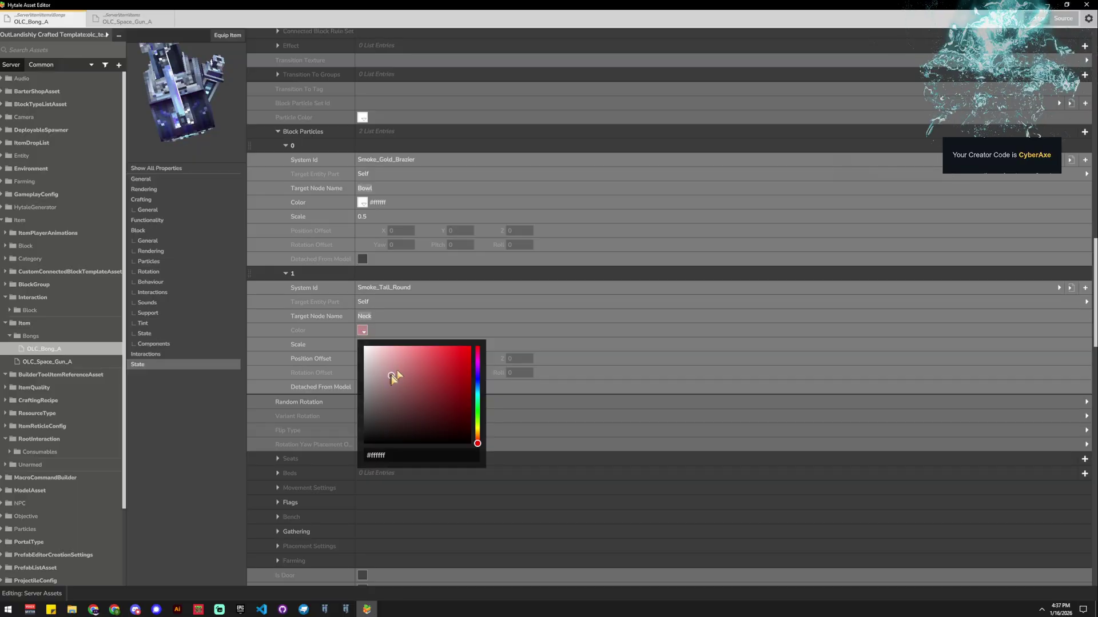
pyautogui.click(193, 455)
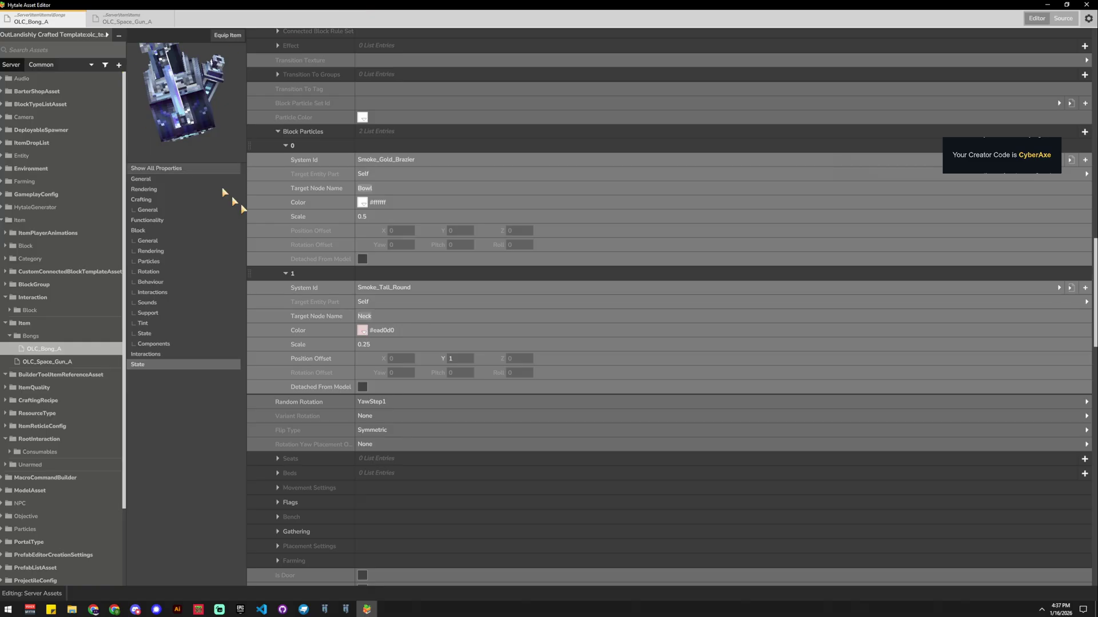
# Review the Block Particles and Item Particles settings, then shrink the editor window
pyautogui.scroll(1, 416, 275)
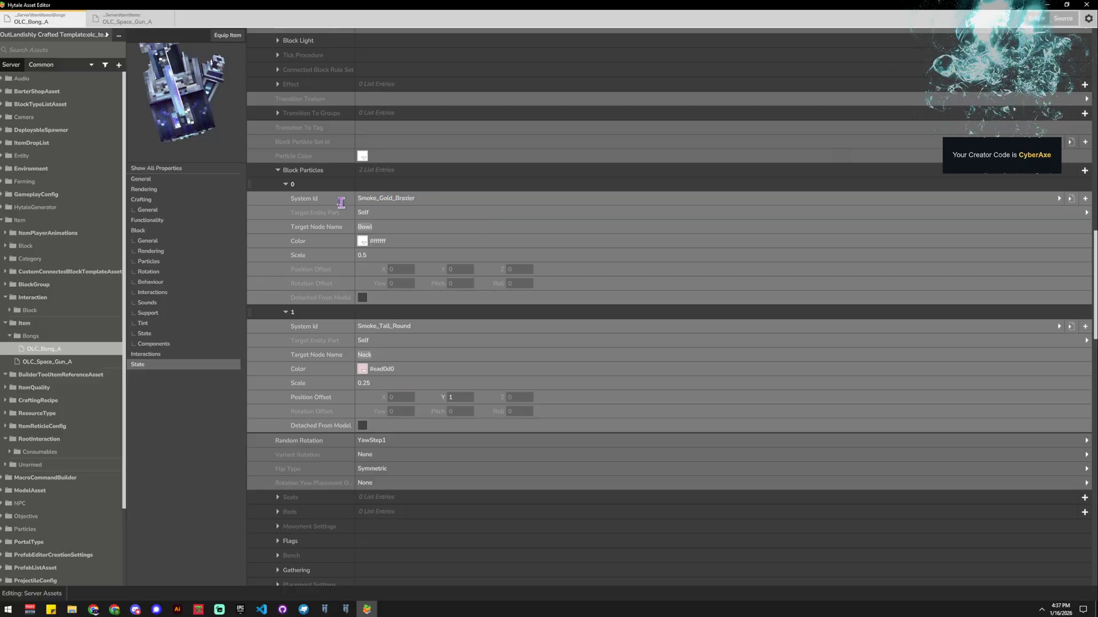
pyautogui.scroll(-3, 444, 377)
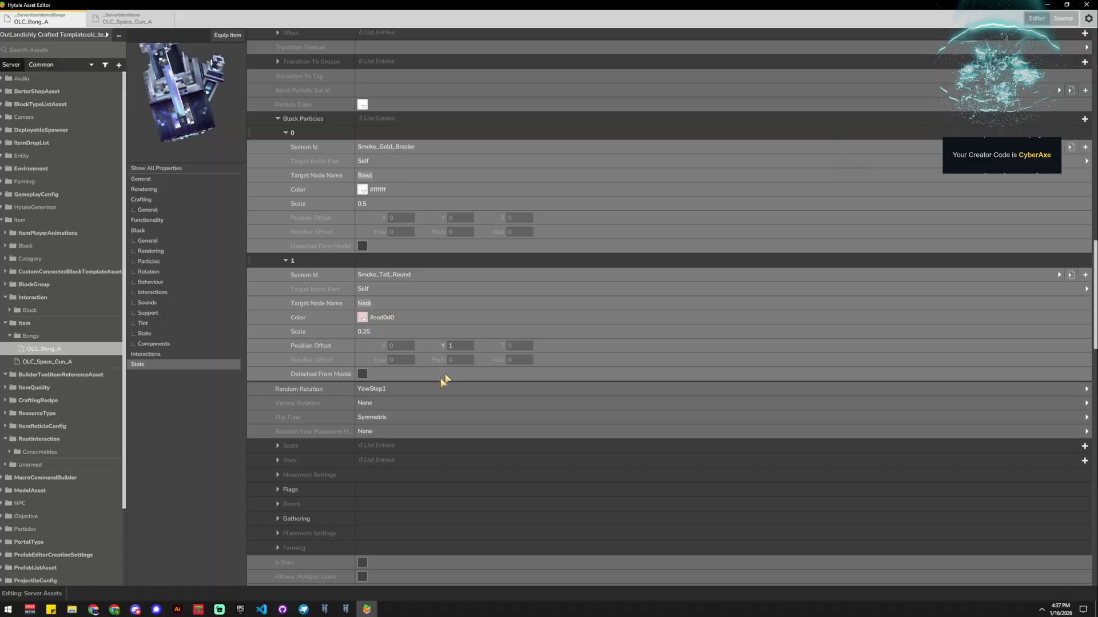
pyautogui.scroll(3, 416, 387)
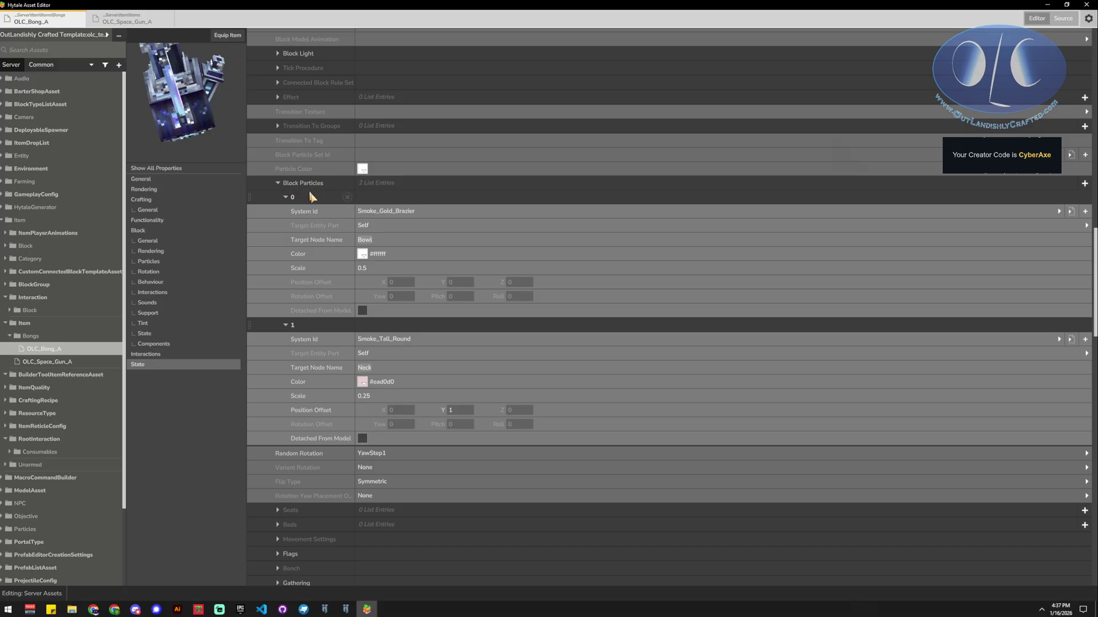
pyautogui.scroll(5, 365, 249)
pyautogui.scroll(7, 364, 249)
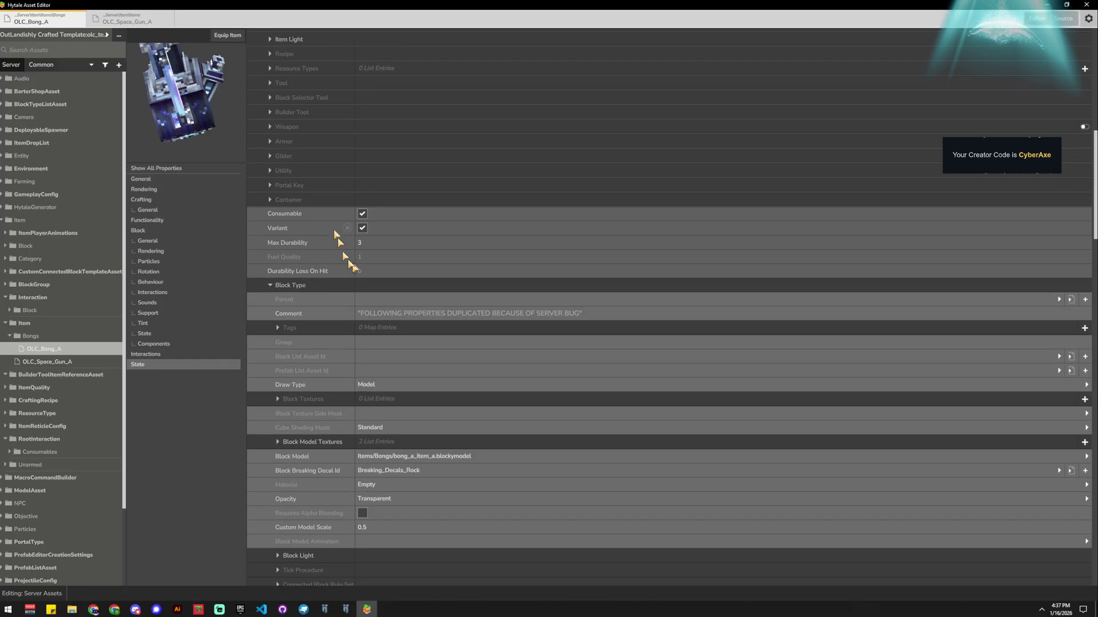
pyautogui.scroll(2, 321, 195)
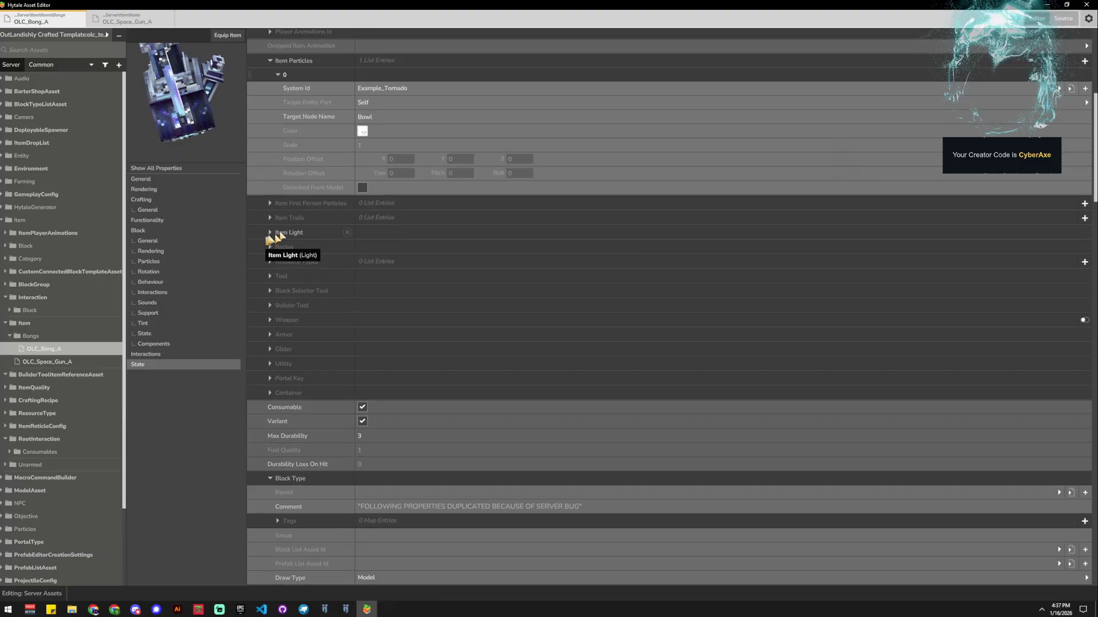
pyautogui.scroll(3, 303, 240)
pyautogui.scroll(1, 317, 244)
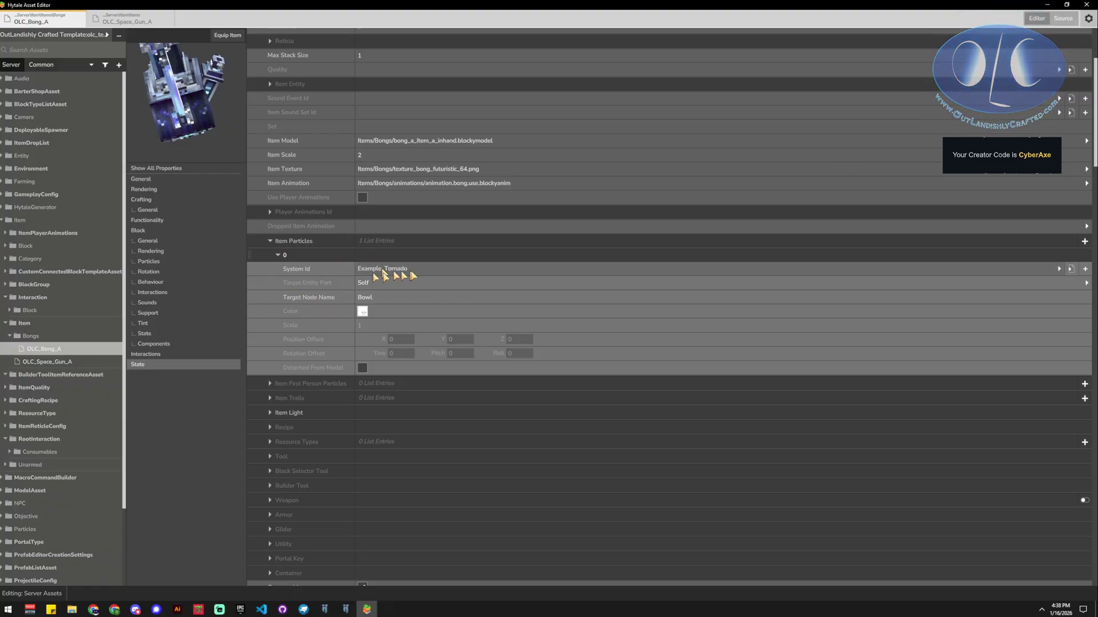
pyautogui.scroll(5, 395, 395)
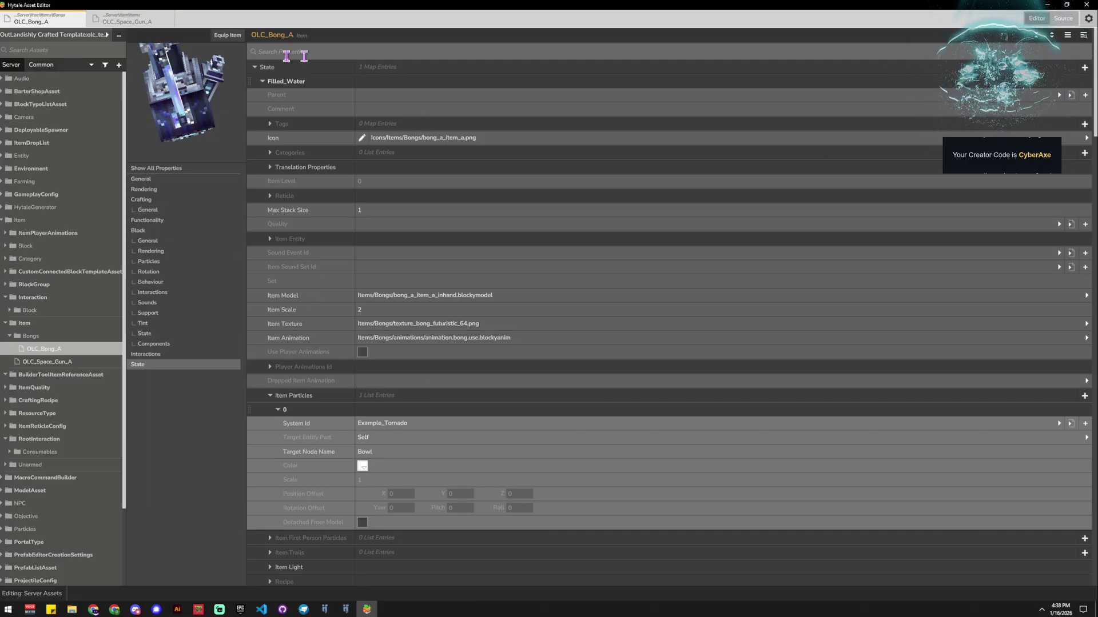
pyautogui.moveTo(1001, 5); pyautogui.dragTo(1097, 5)
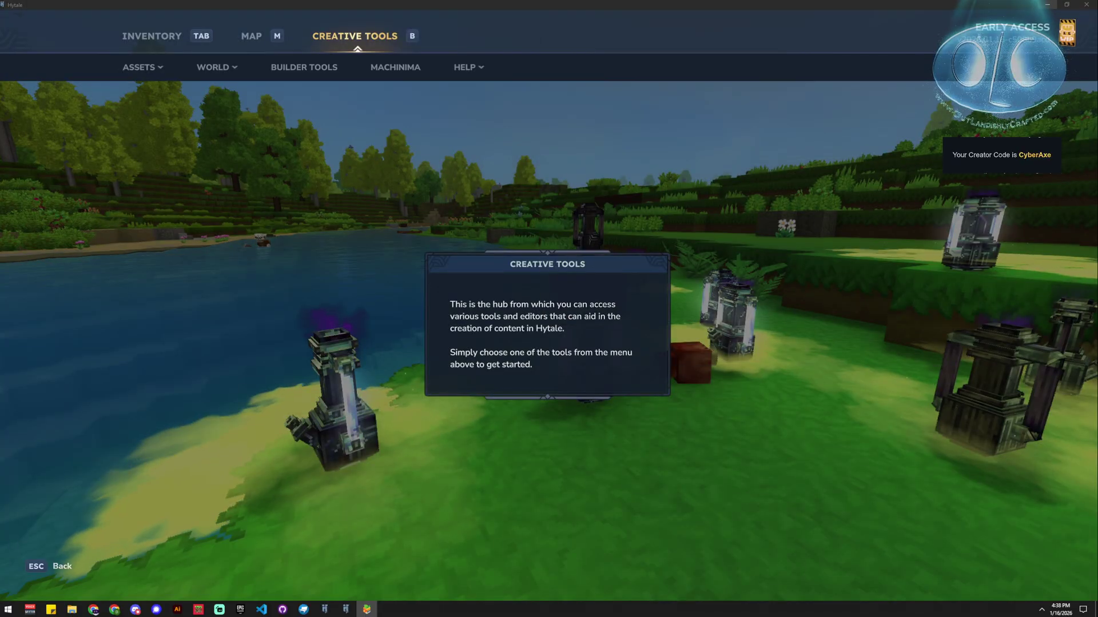
# Back in the game, close Creative Tools and switch to Adventure mode
pyautogui.click(703, 578)
pyautogui.press('Escape')
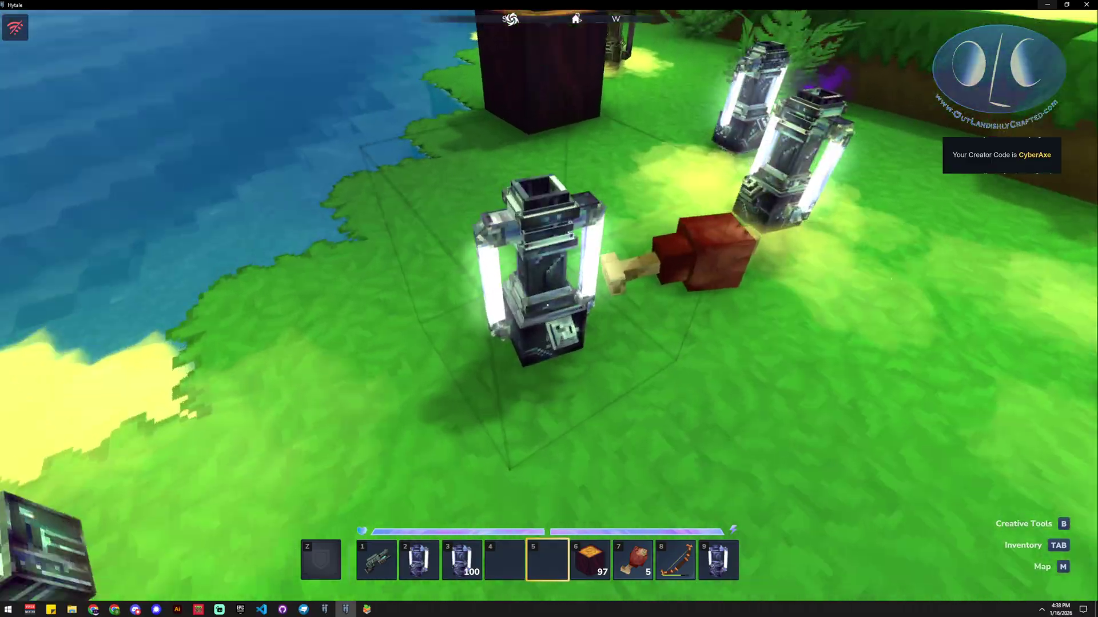
pyautogui.click(547, 306)
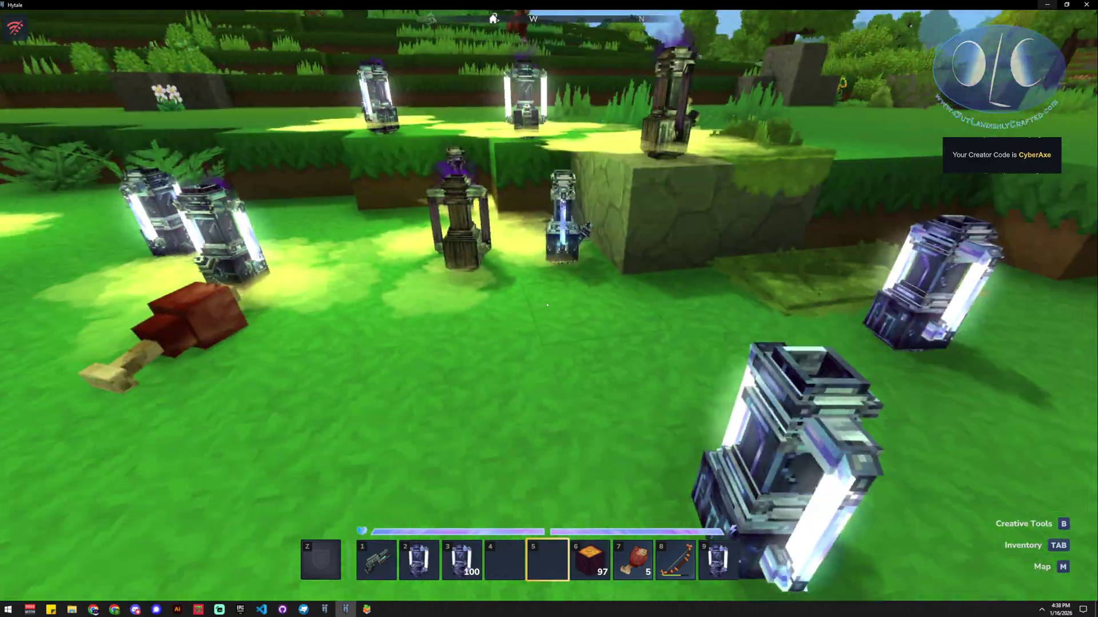
pyautogui.press('o')
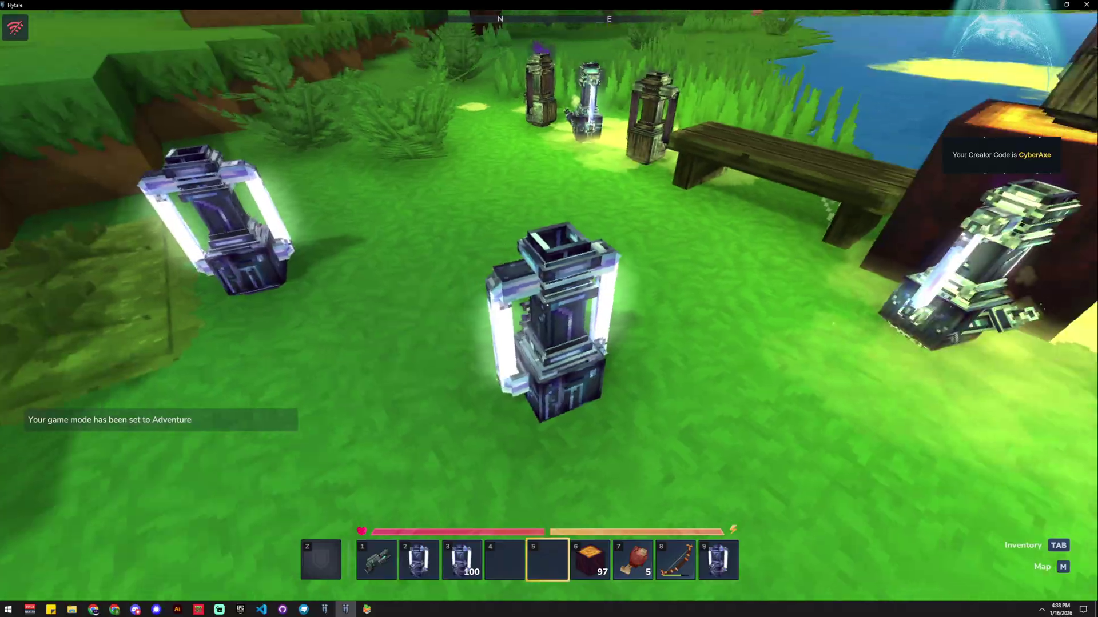
# Break the centre bong to collect OLC Bong A, then strike another bong nearby
pyautogui.click(549, 309)
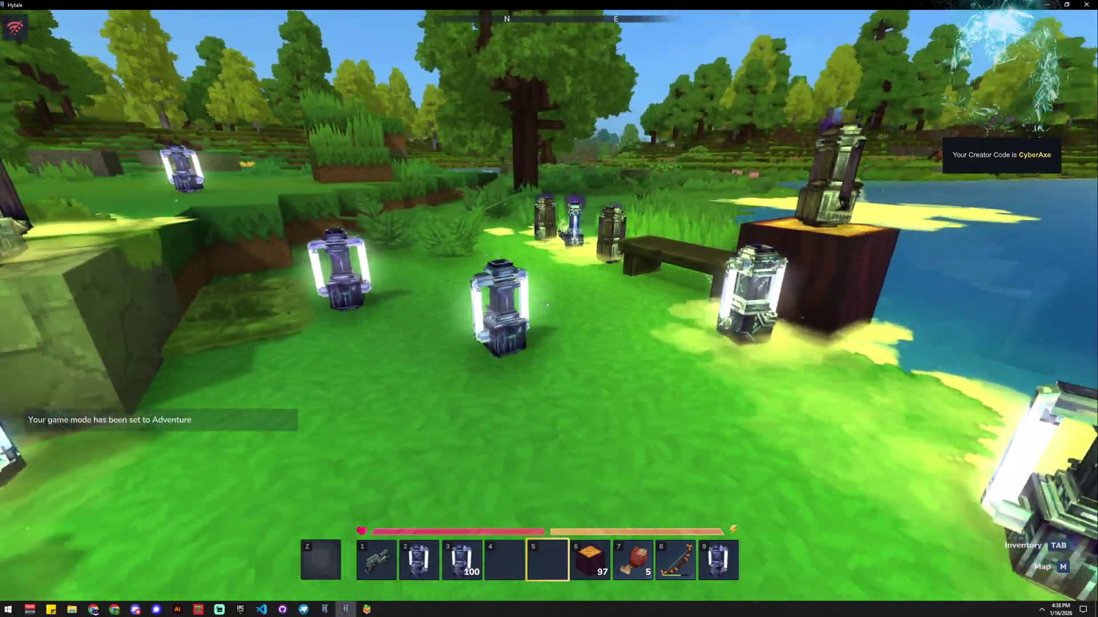
pyautogui.press('w')
pyautogui.click(548, 306)
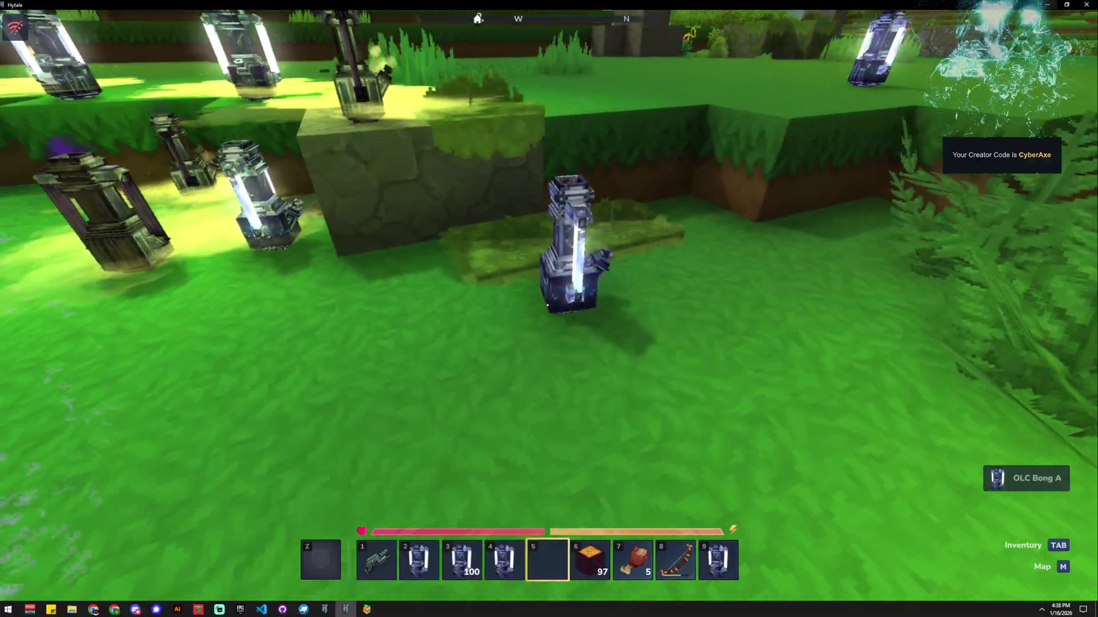
pyautogui.click(549, 308)
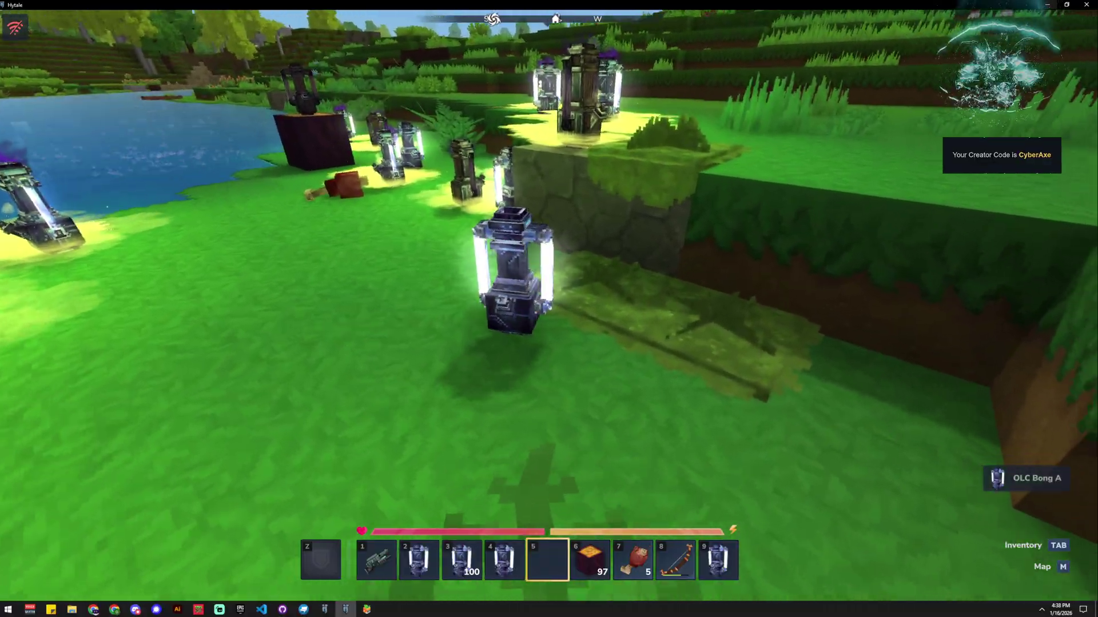
pyautogui.press('w')
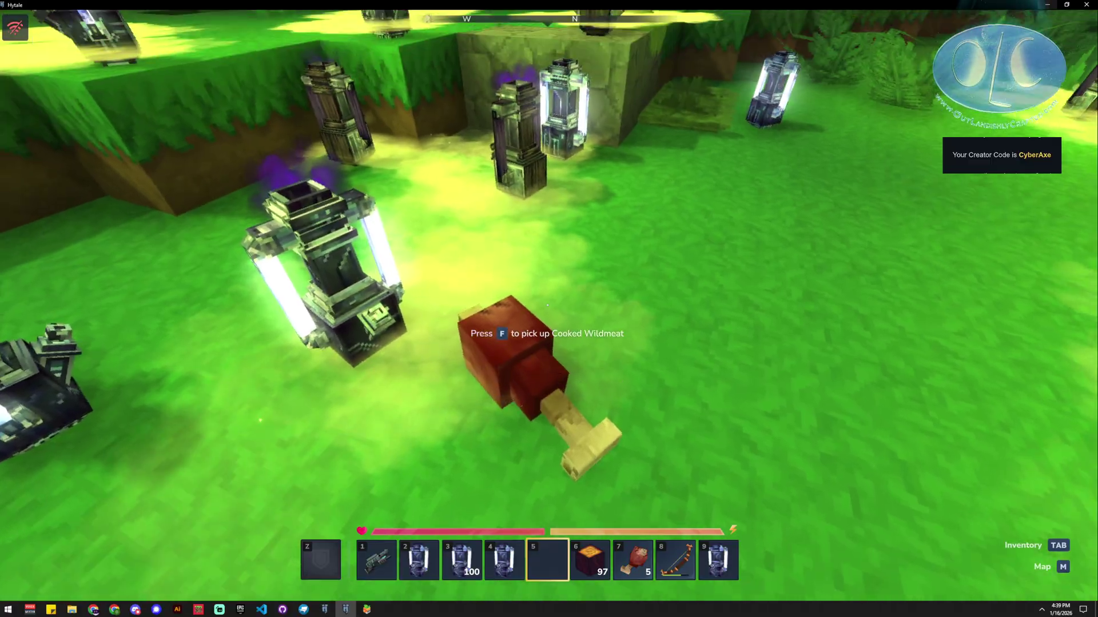
# Pick up the Cooked Wildmeat, drop one from slot 7, and step around it
pyautogui.press('d')
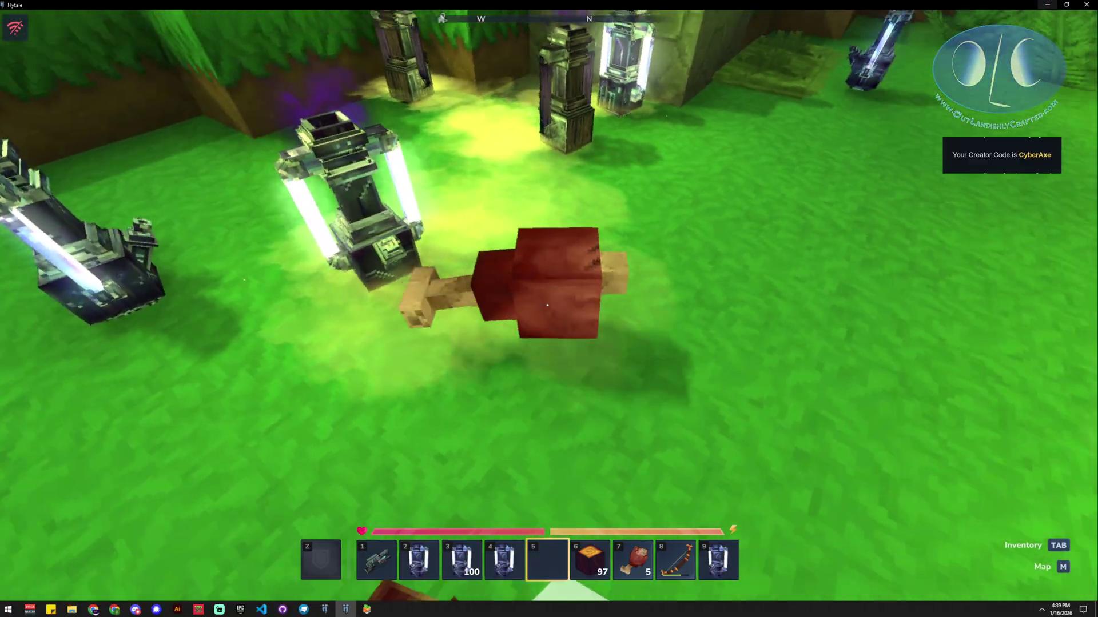
pyautogui.press('f')
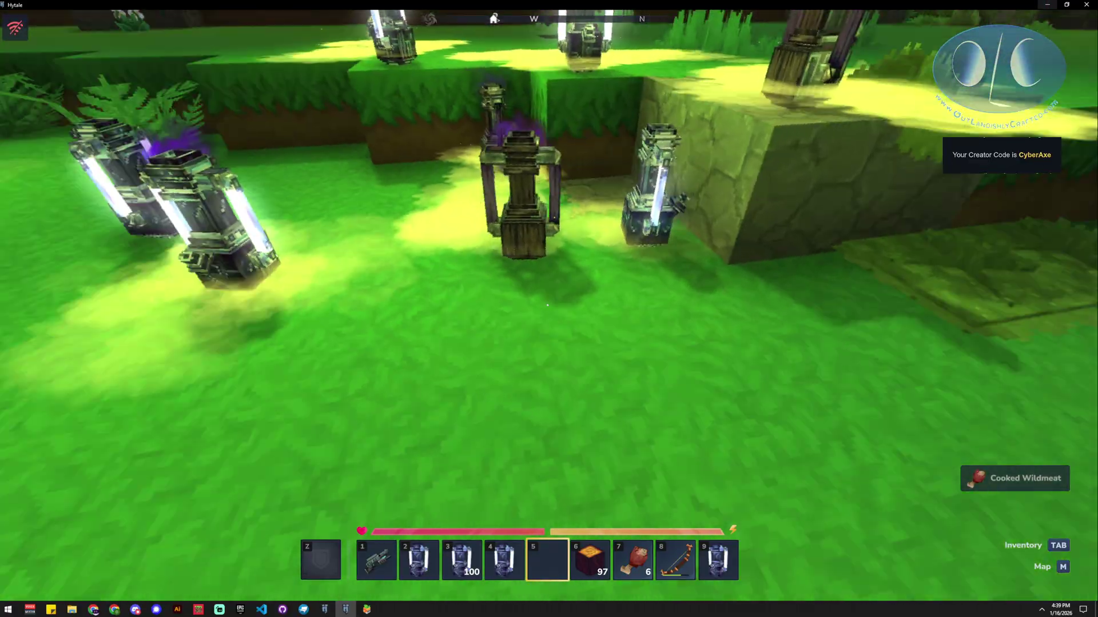
pyautogui.scroll(-2, 547, 306)
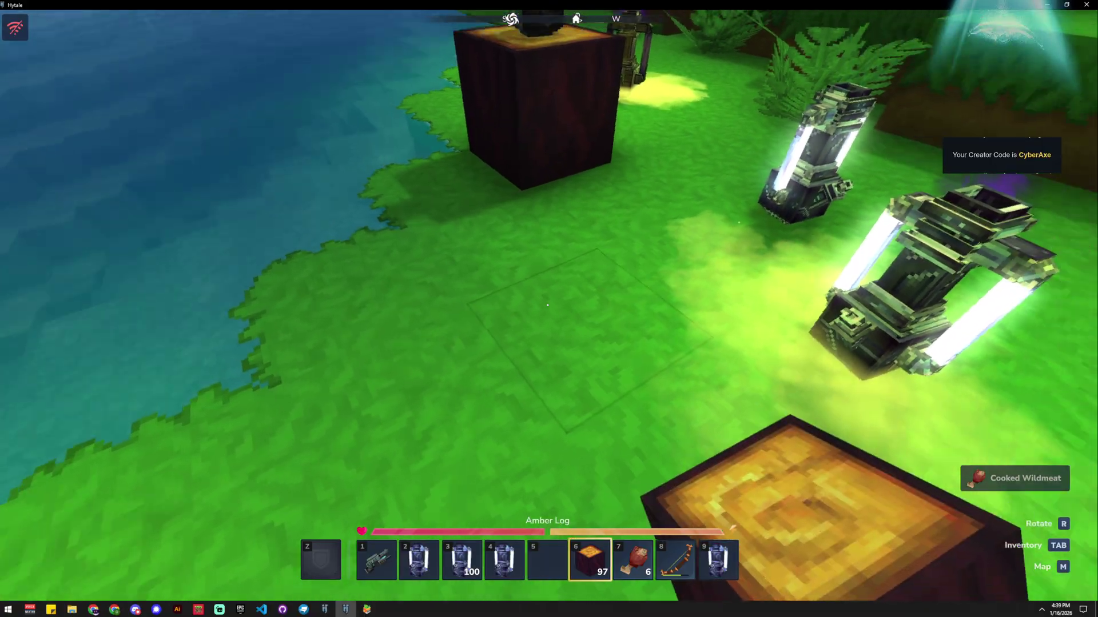
pyautogui.press('q')
pyautogui.press('s')
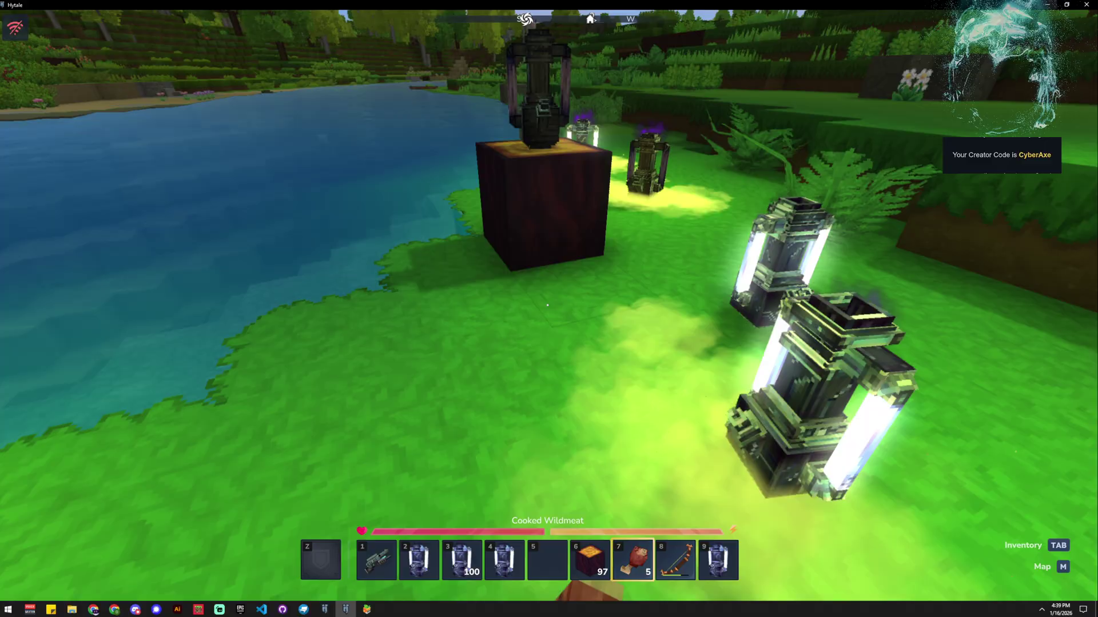
pyautogui.press('w')
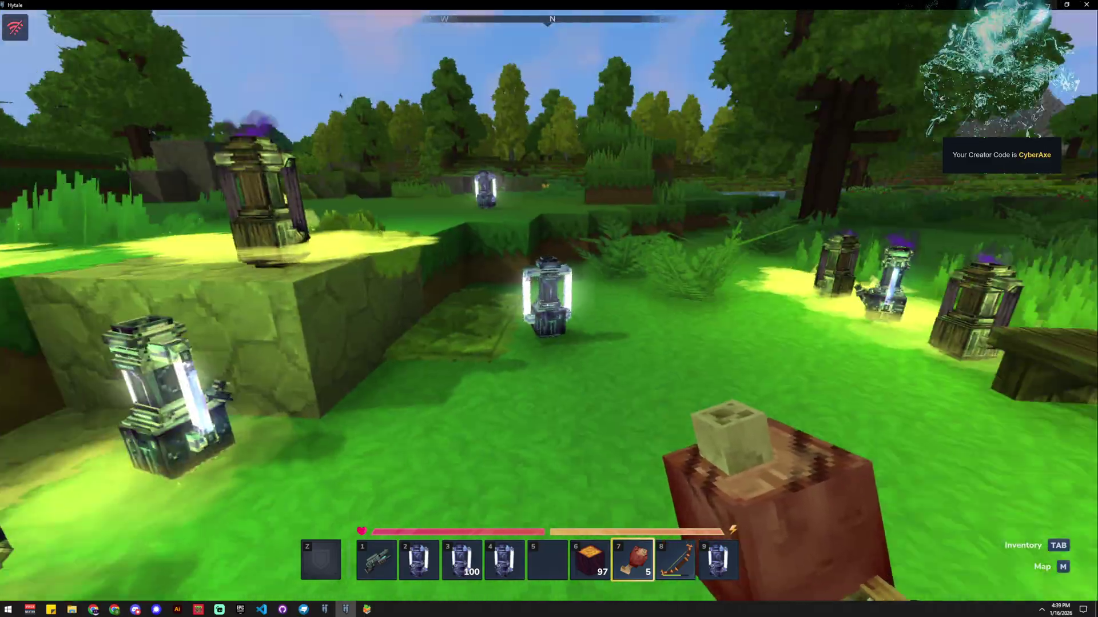
# Dismiss the Start menu and walk around the bong beside the log block
pyautogui.press('super')
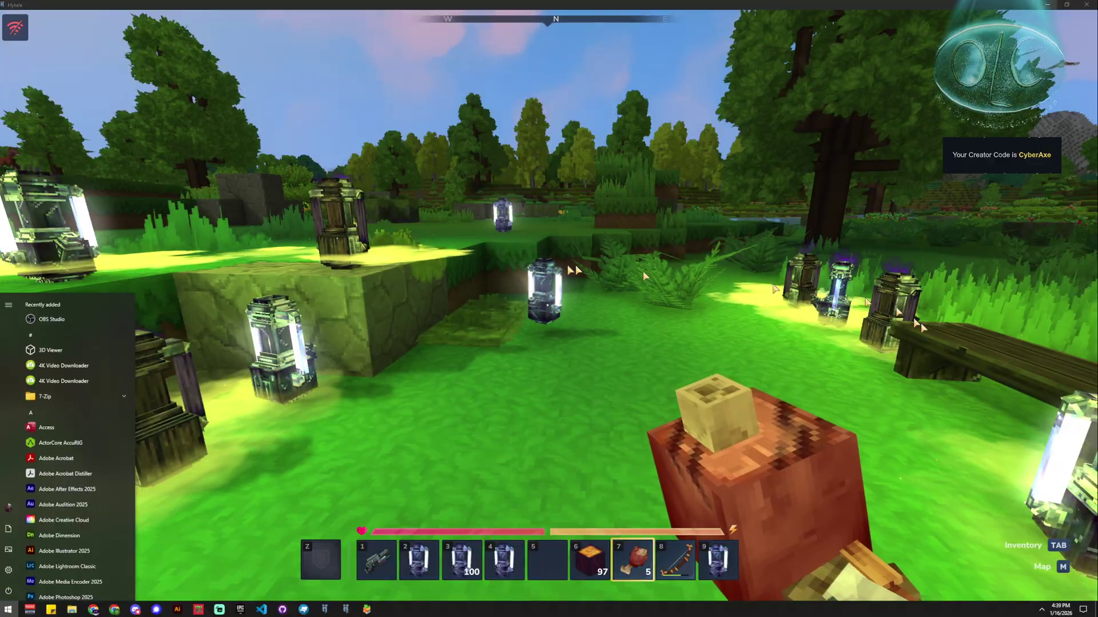
pyautogui.click(541, 397)
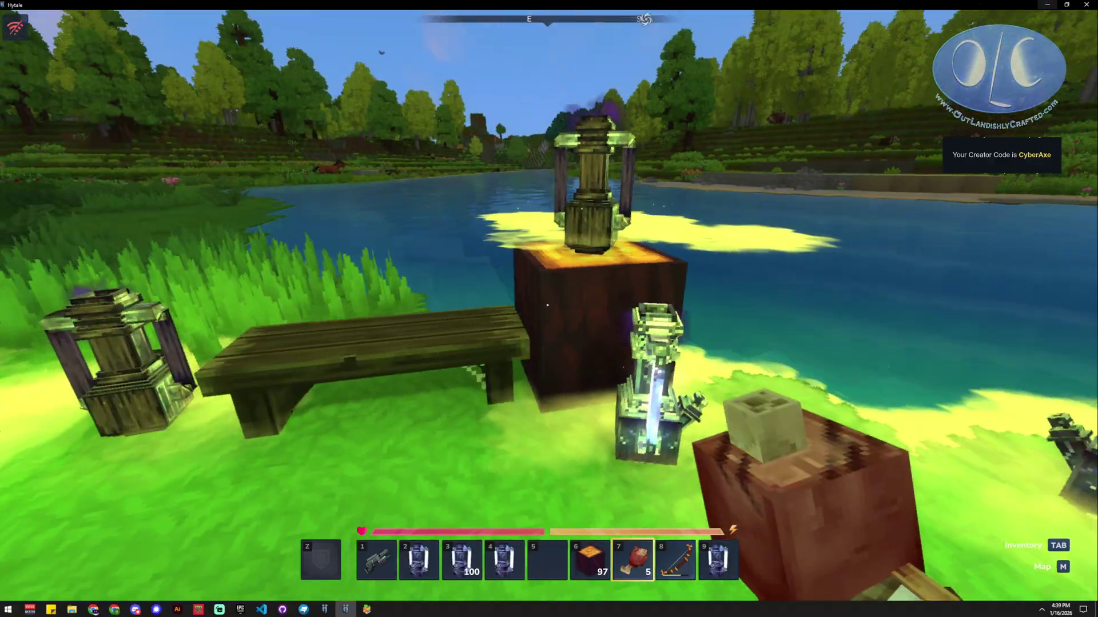
pyautogui.press('w')
pyautogui.press('space')
pyautogui.press('s')
pyautogui.press('d')
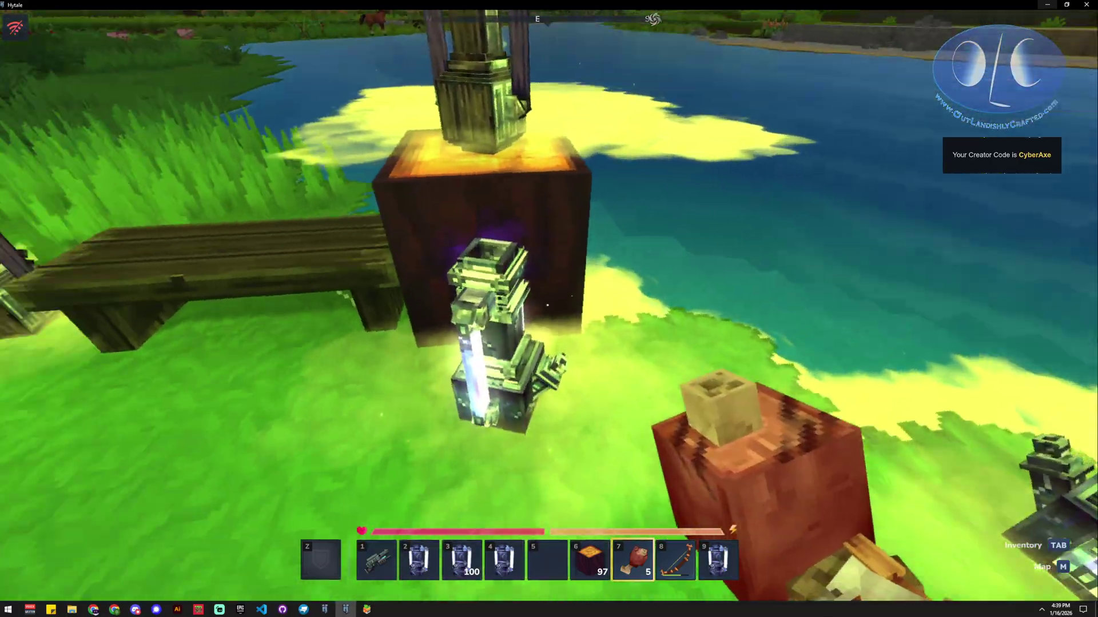
pyautogui.press('w')
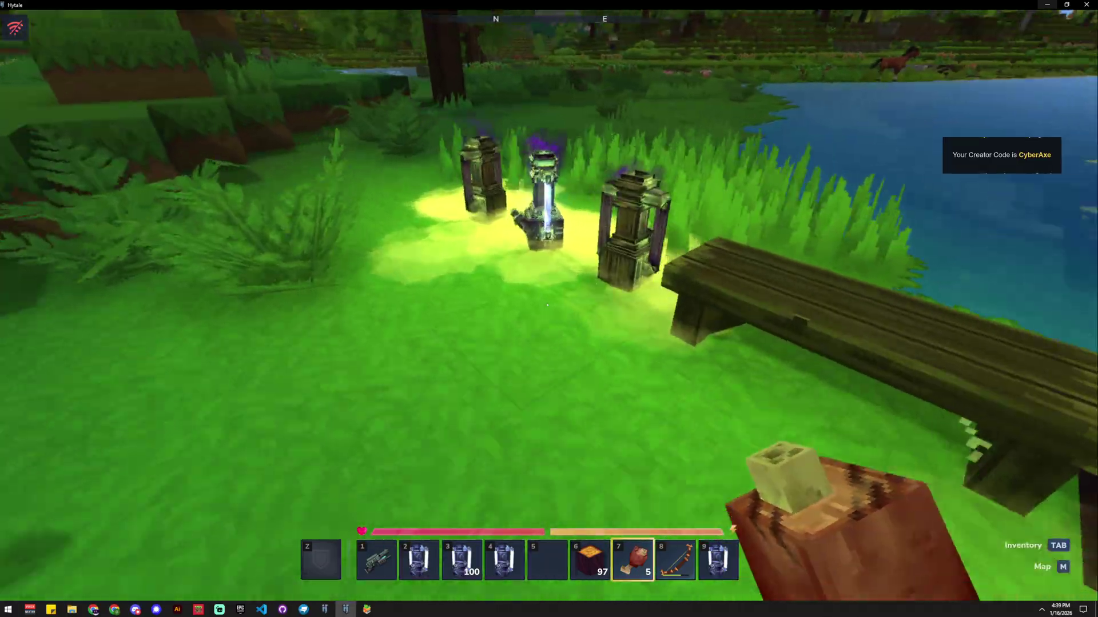
# Pick up another OLC Bong A among the three smoking bongs, then walk toward the bench
pyautogui.press('f')
pyautogui.press('a')
pyautogui.press('w')
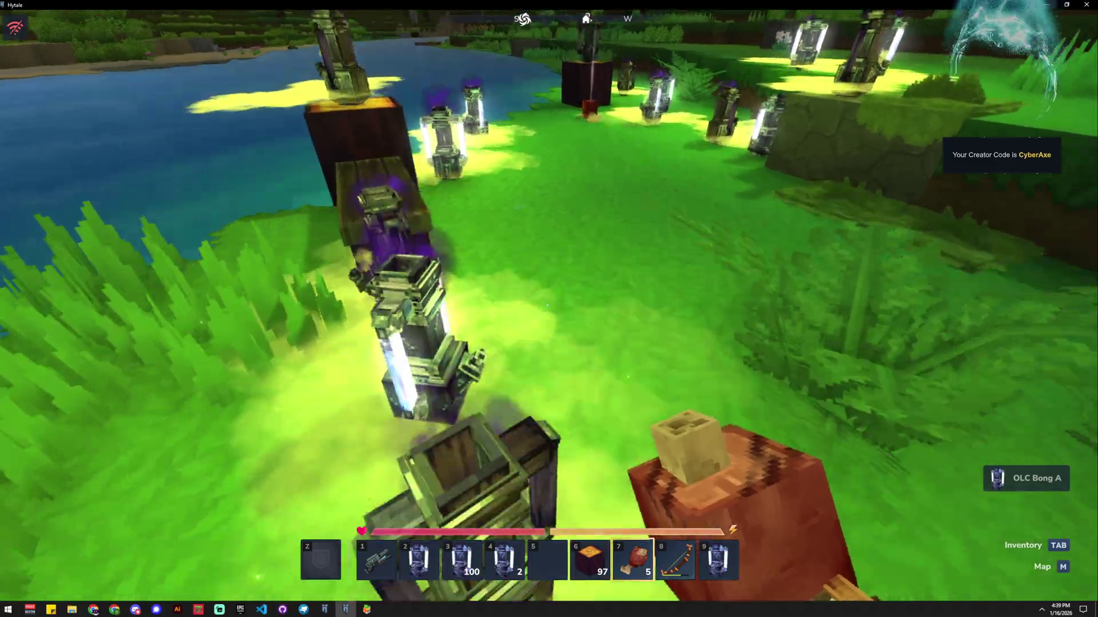
pyautogui.press('d')
pyautogui.press('a')
pyautogui.press('a')
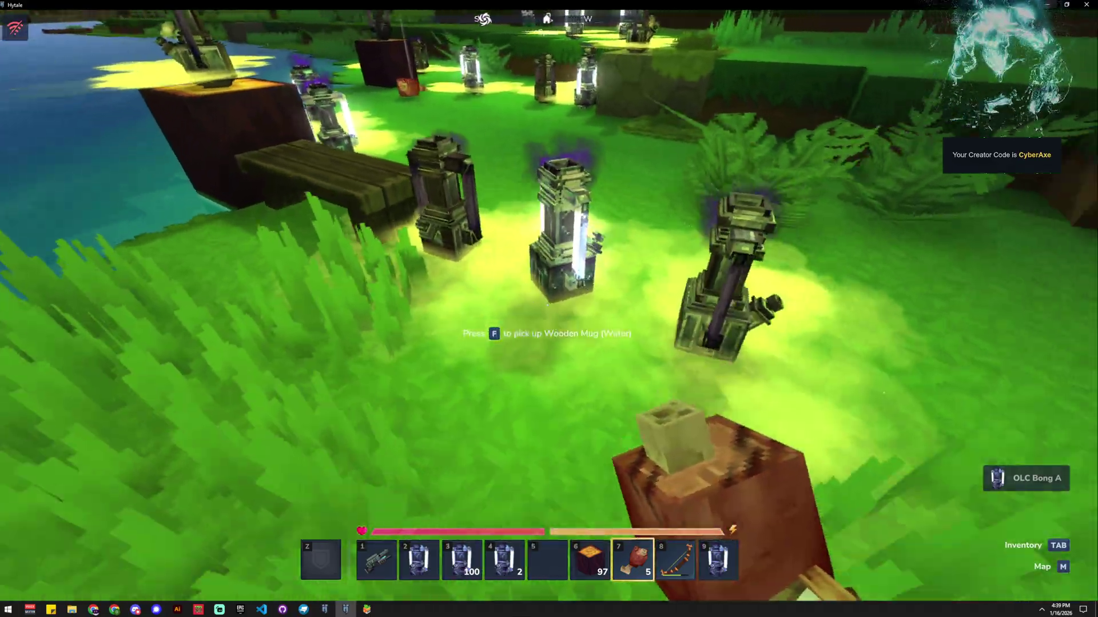
pyautogui.press('w')
pyautogui.press('w')
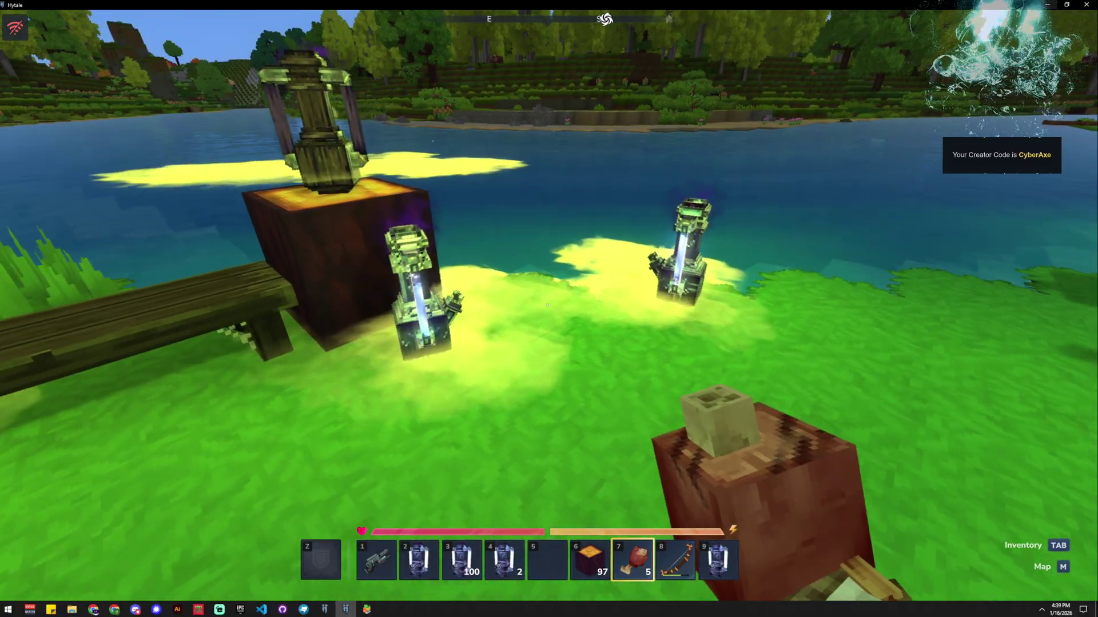